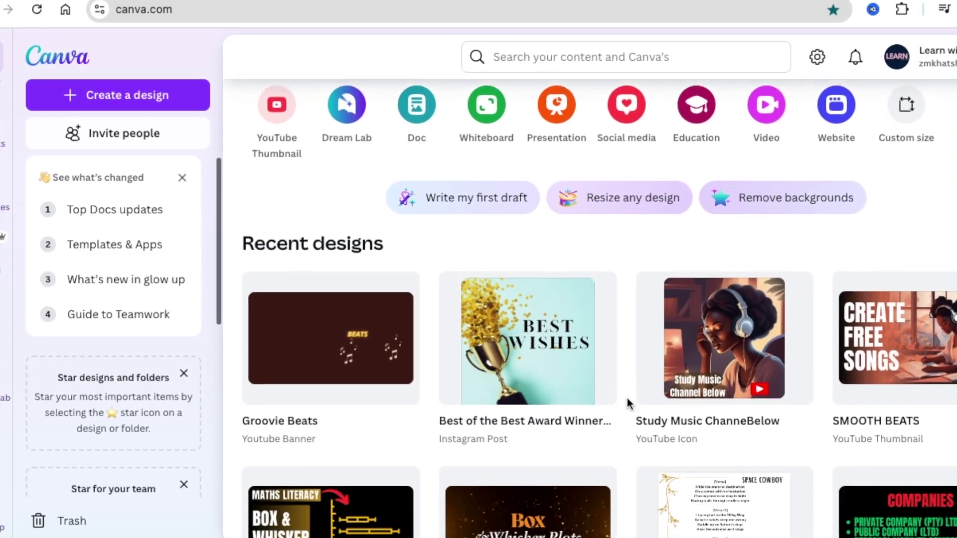
scroll(632, 398, "down", 2)
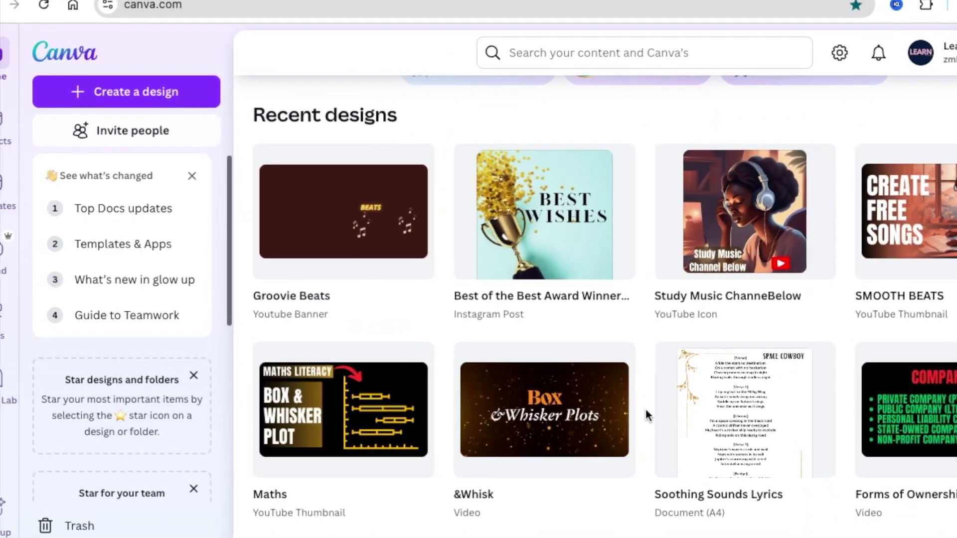
Open the Soothing Sounds Lyrics design from Recent designs and scroll through its lyric pages.
left_click(723, 421)
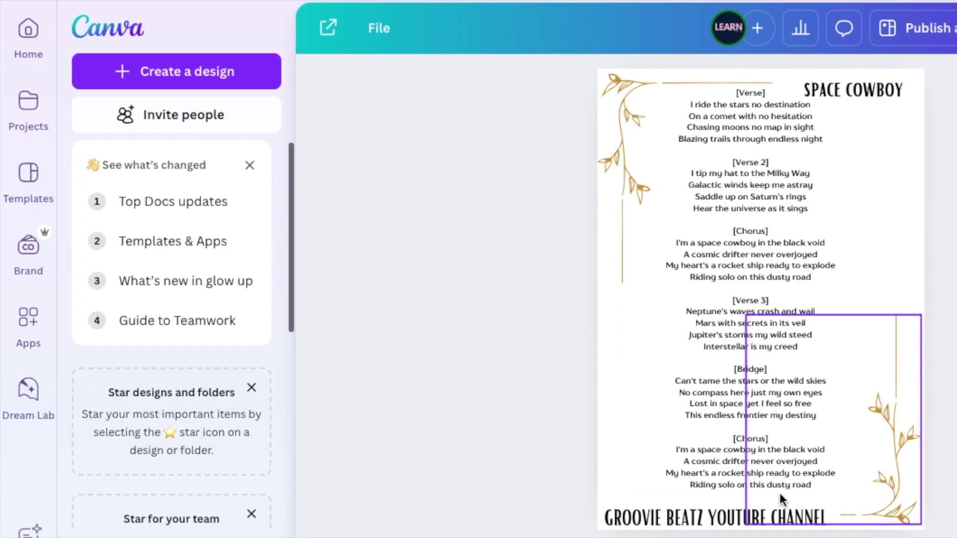
scroll(712, 533, "down", 1)
scroll(700, 376, "up", 1)
scroll(699, 375, "down", 9)
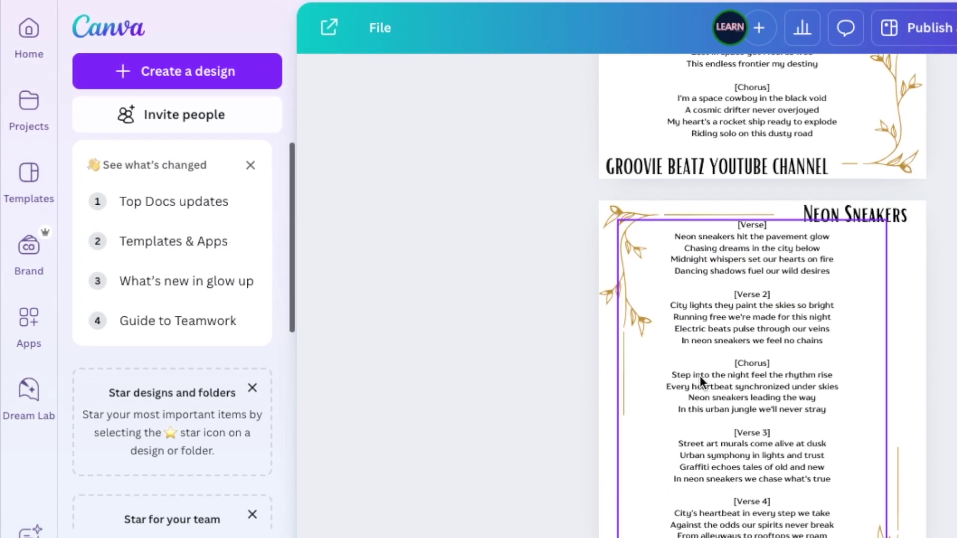
scroll(699, 375, "down", 5)
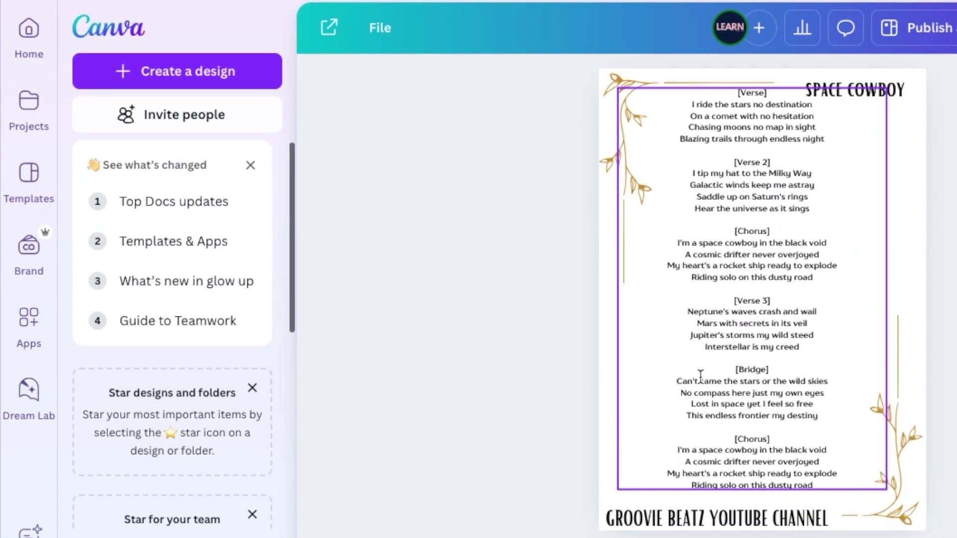
Open the lyrics design in the editor and browse Elements > Text down to Dynamic text Page numbers.
left_click(612, 350)
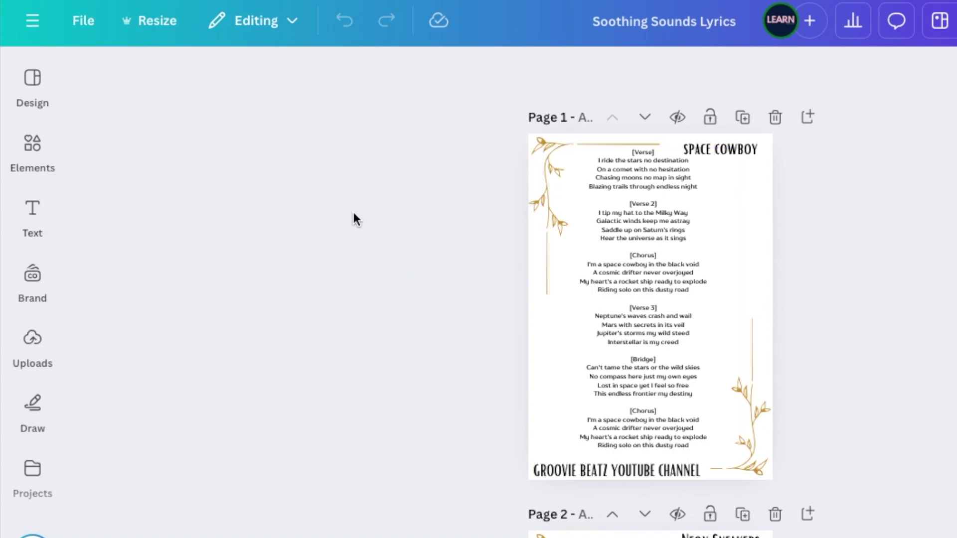
left_click(33, 145)
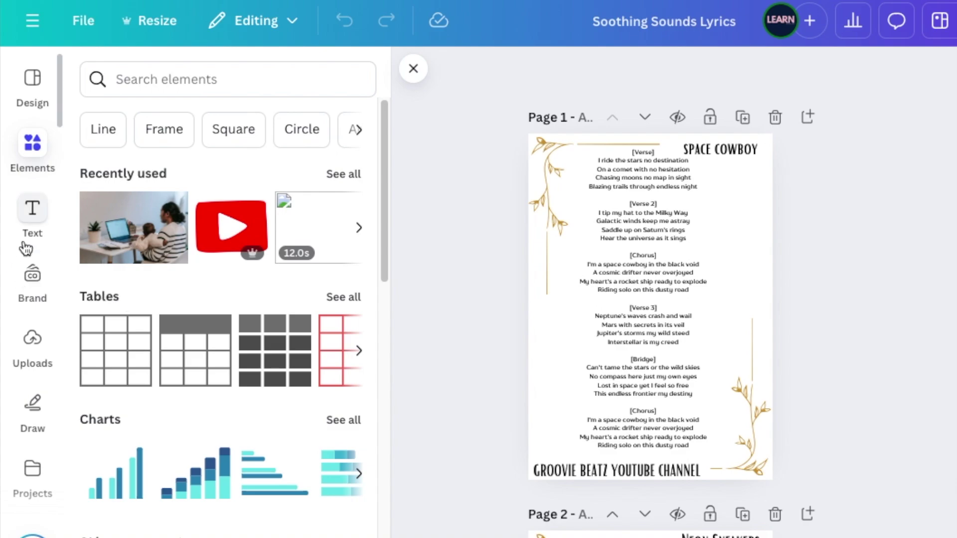
left_click(33, 210)
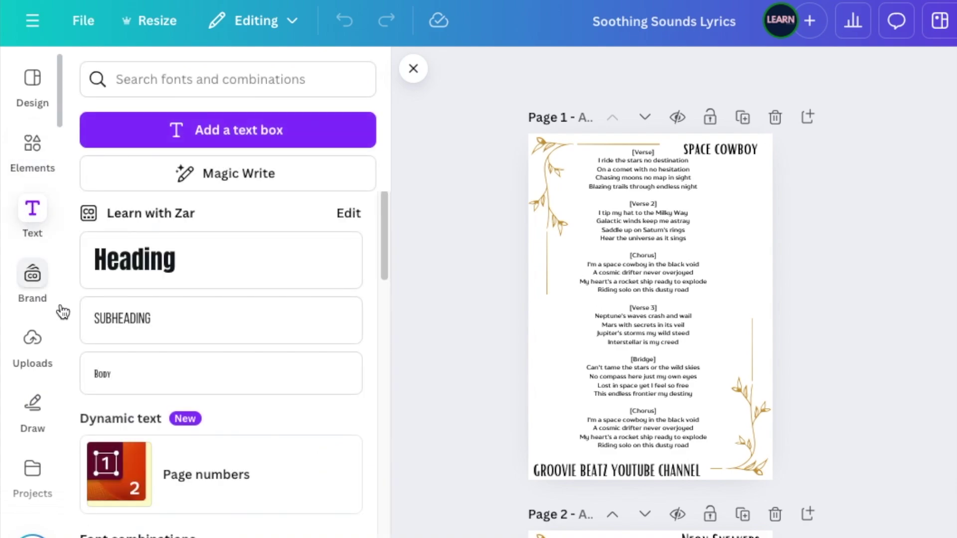
scroll(141, 420, "down", 2)
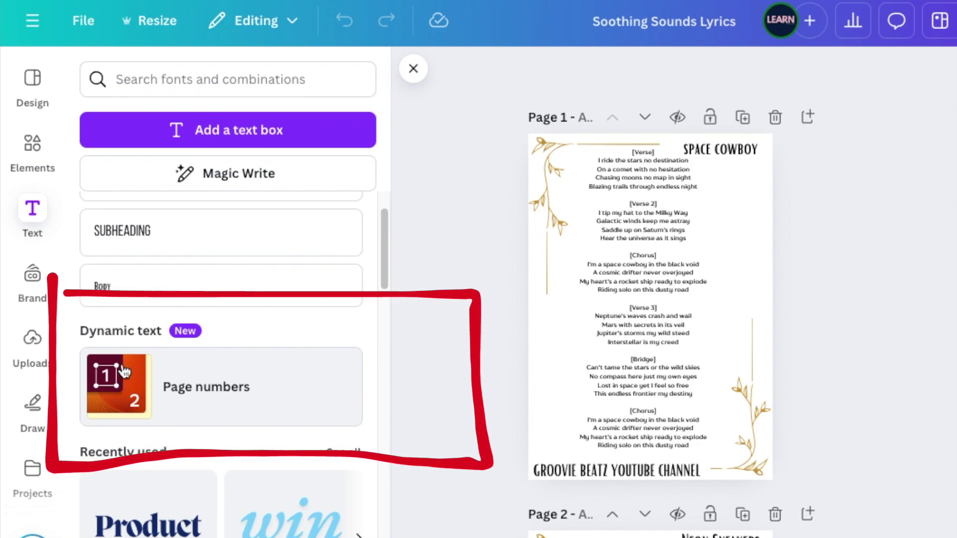
scroll(198, 356, "down", 1)
scroll(198, 356, "down", 1)
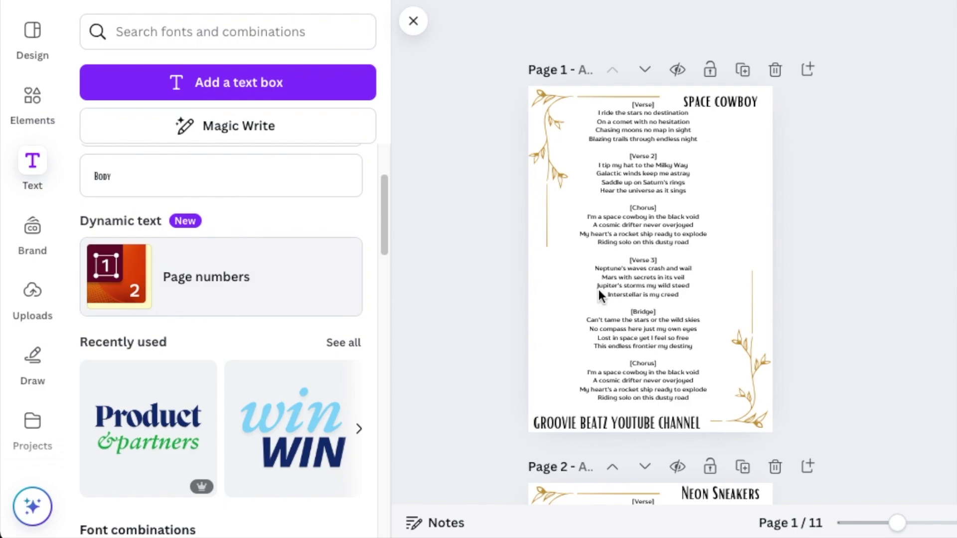
Add Numbers only page numbers shown on All pages, applying the properties to all 11 pages.
left_click(212, 281)
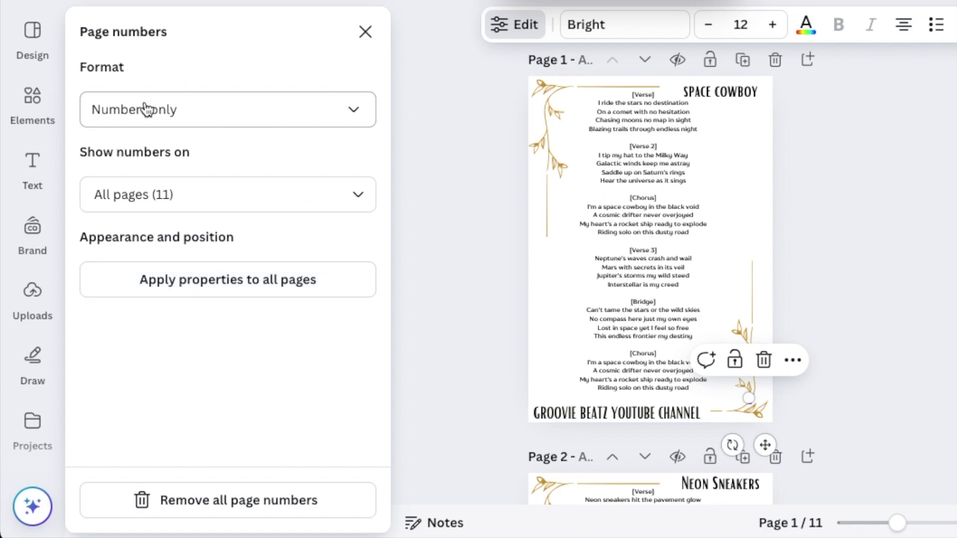
left_click(360, 115)
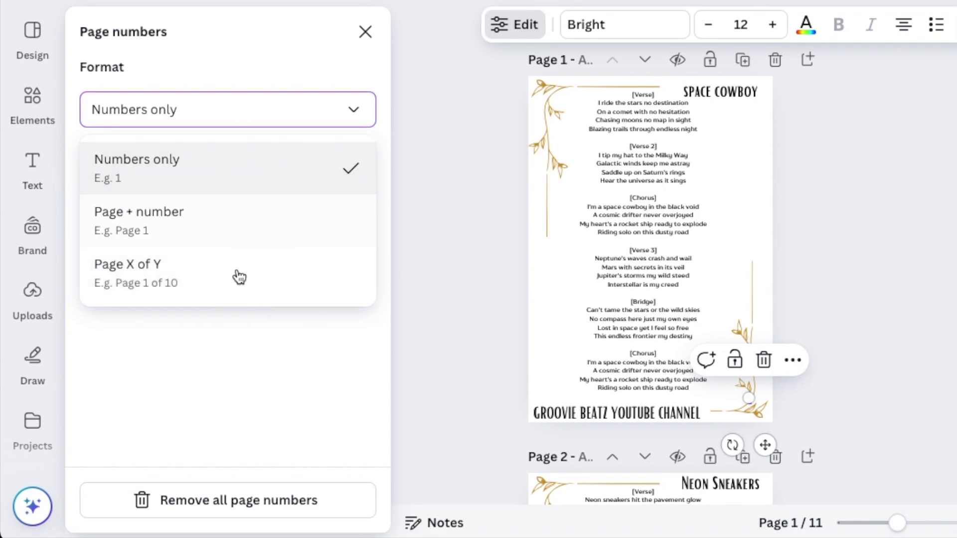
left_click(217, 190)
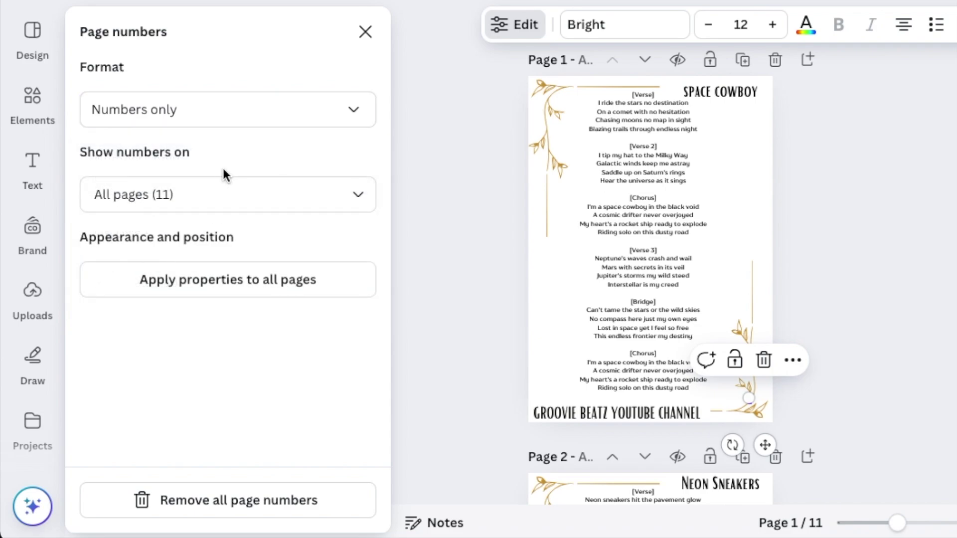
left_click(358, 199)
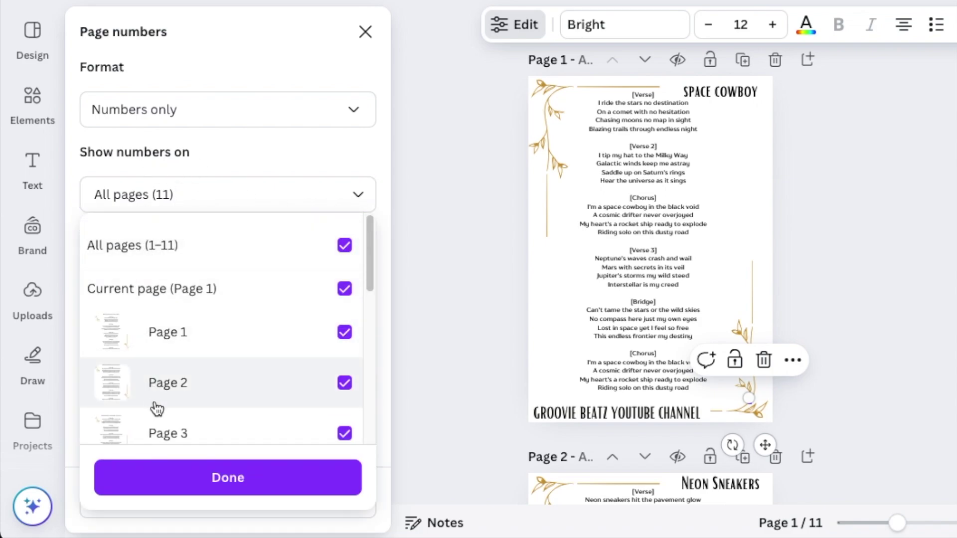
left_click(357, 195)
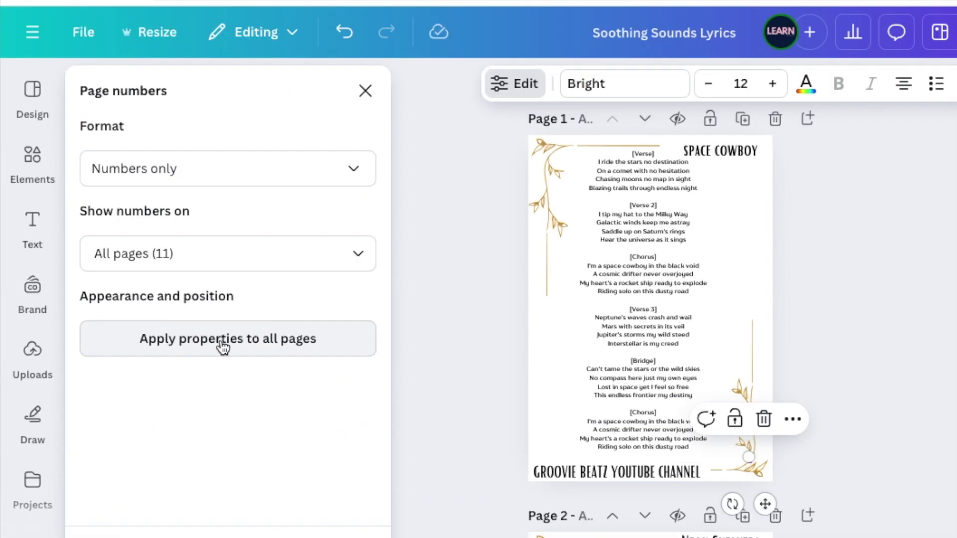
left_click(283, 344)
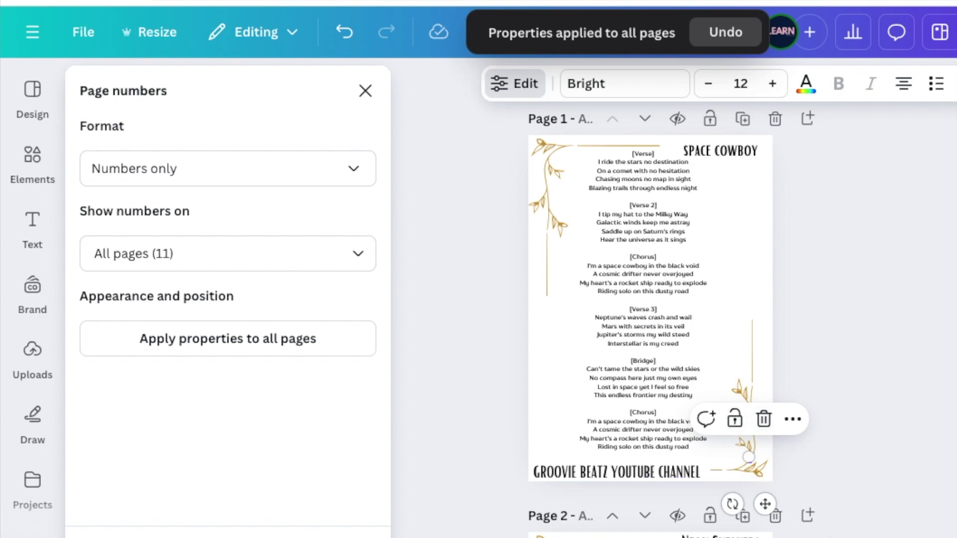
scroll(578, 299, "up", 5)
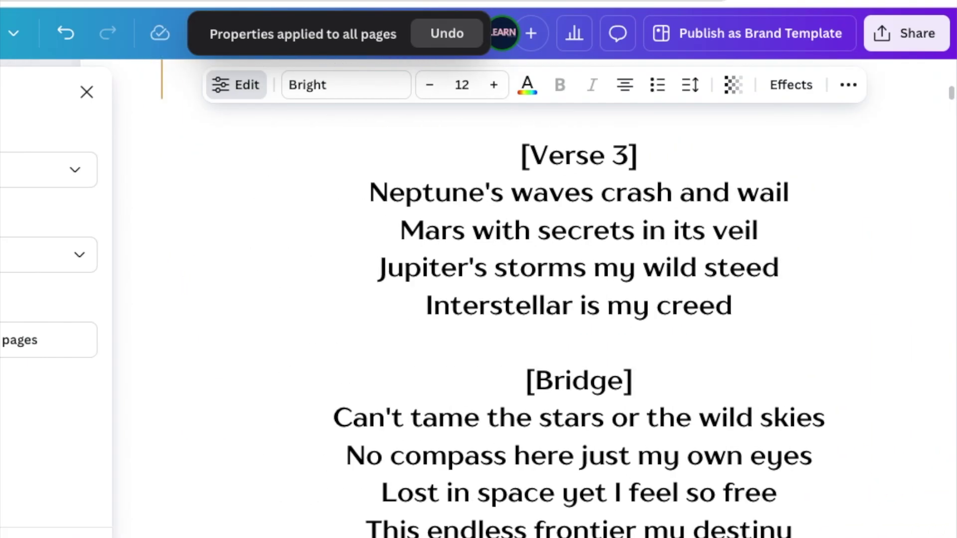
Zoom into the canvas and select the page number 2 on the second lyrics page.
scroll(713, 459, "down", 10)
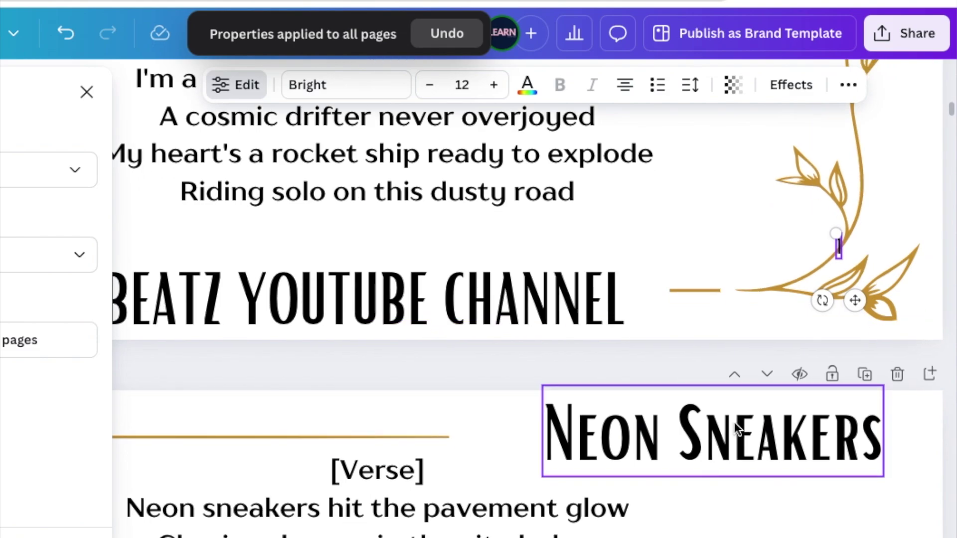
left_click(769, 243)
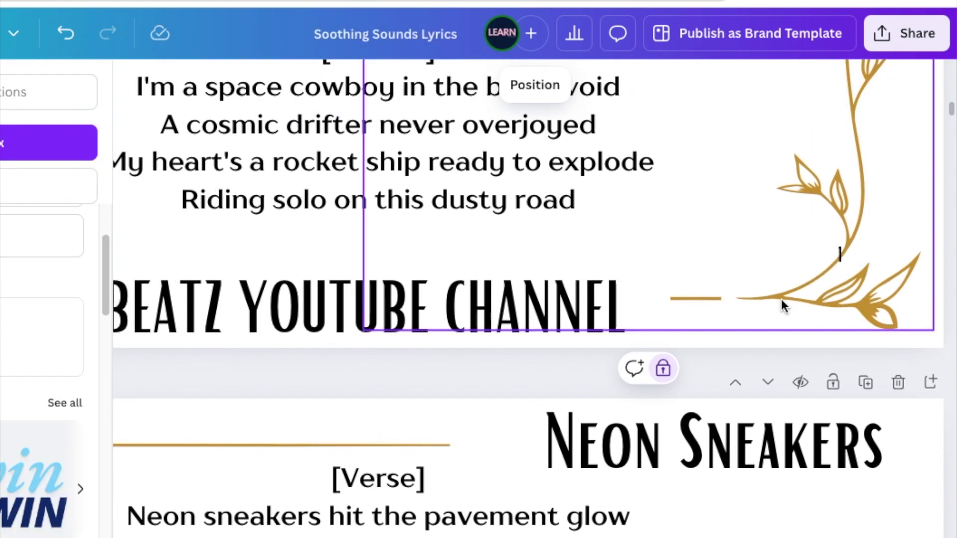
scroll(671, 366, "down", 20)
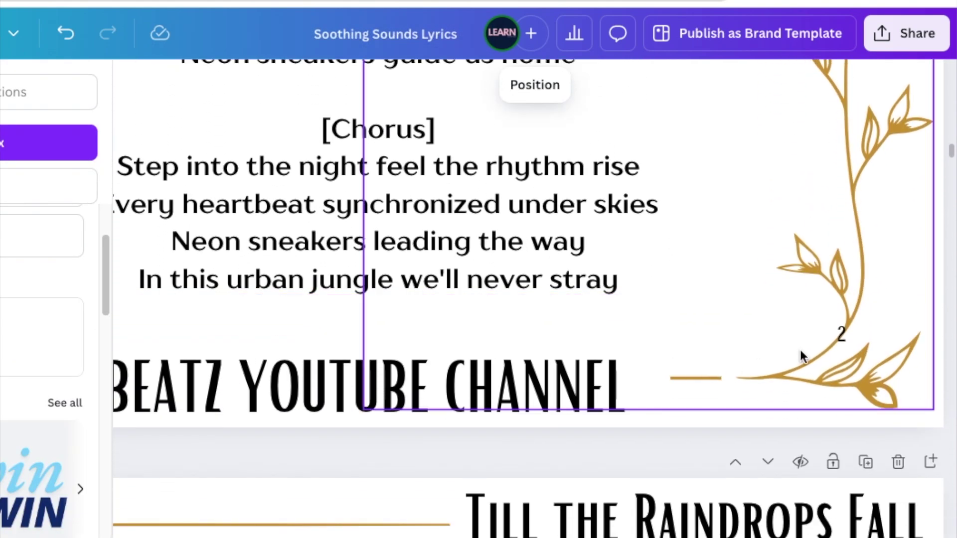
left_click(843, 335)
scroll(689, 387, "down", 7)
scroll(636, 377, "up", 12)
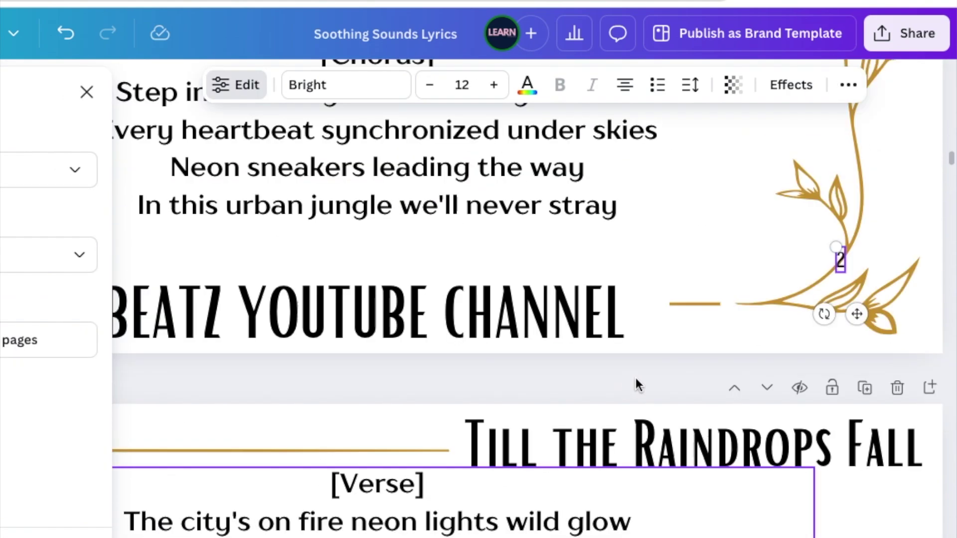
scroll(276, 369, "up", 5)
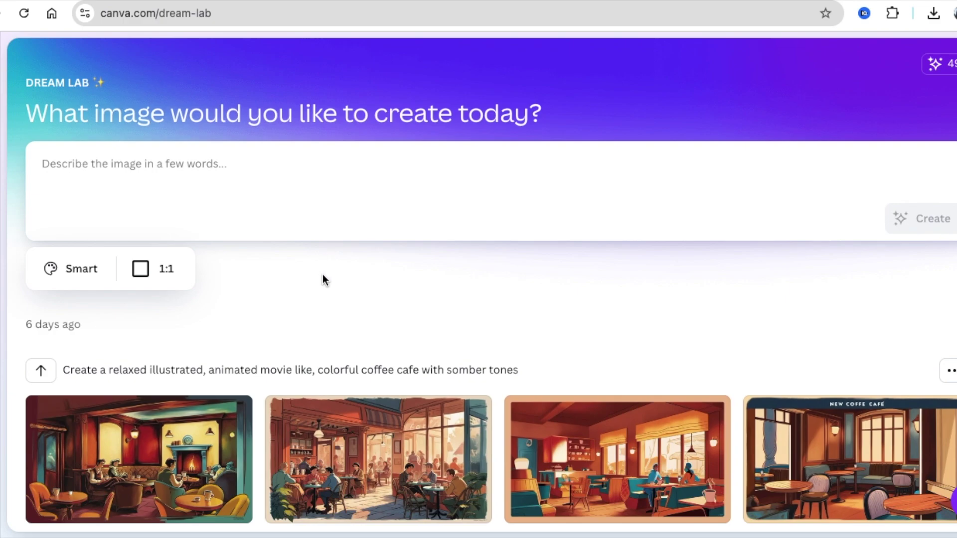
Scroll through the earlier coffee cafe generations in Dream Lab and back up to the prompt box.
scroll(327, 271, "down", 5)
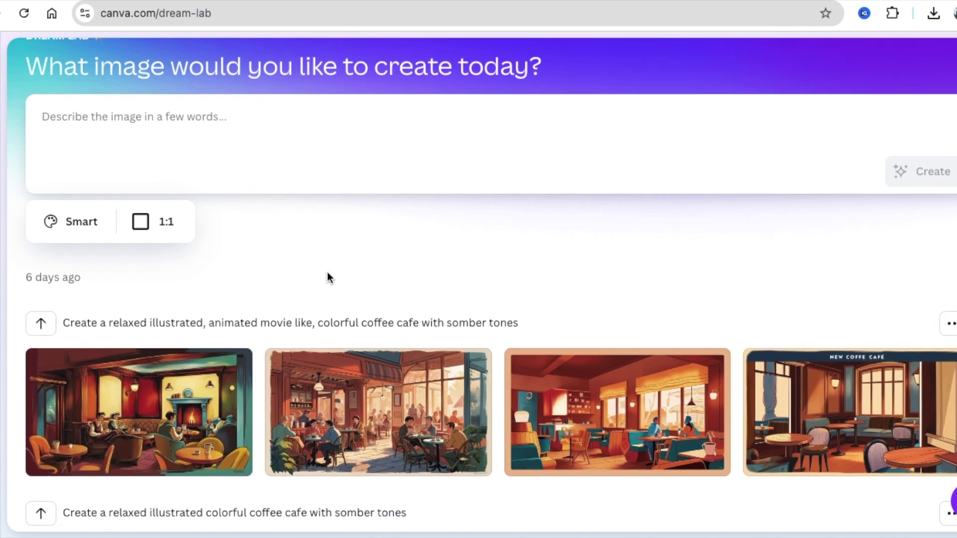
scroll(329, 278, "down", 5)
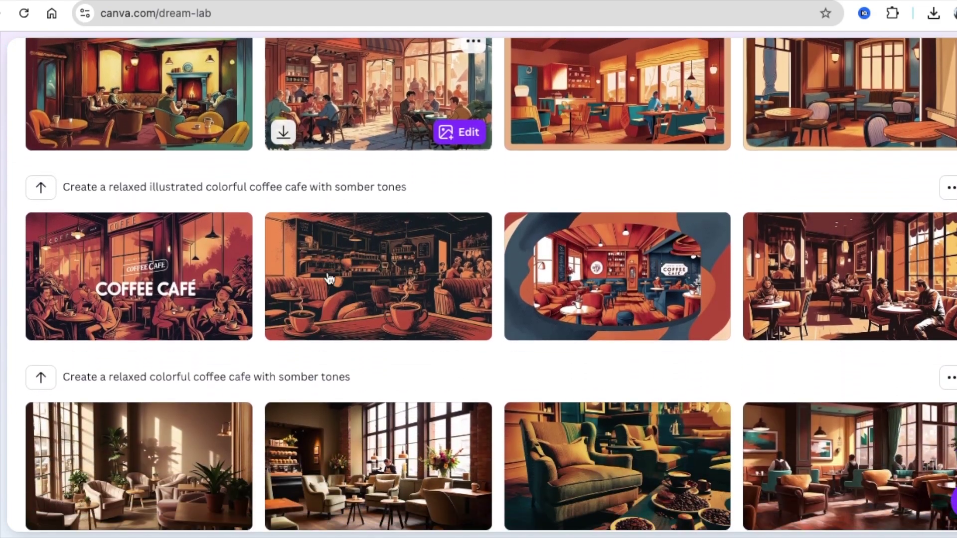
scroll(329, 278, "up", 1)
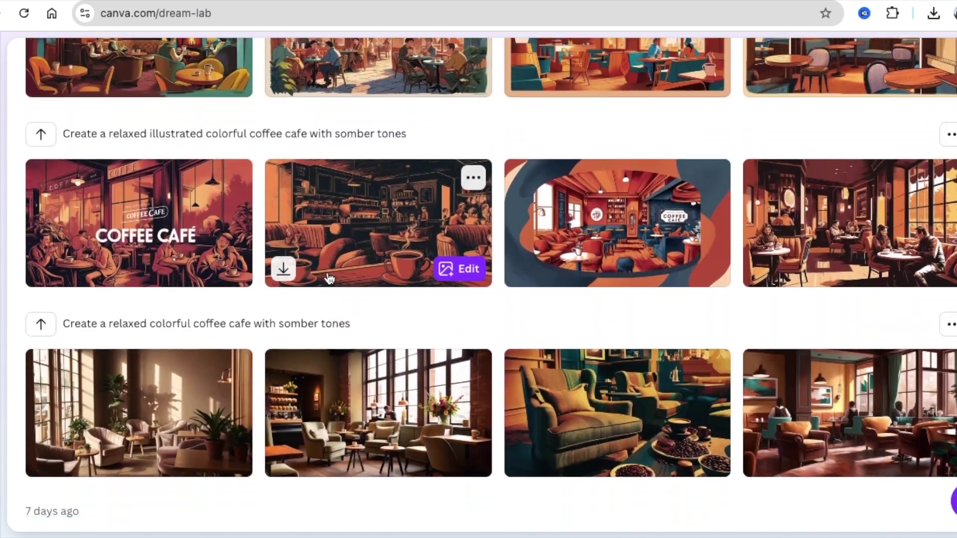
scroll(327, 271, "down", 6)
scroll(327, 271, "up", 15)
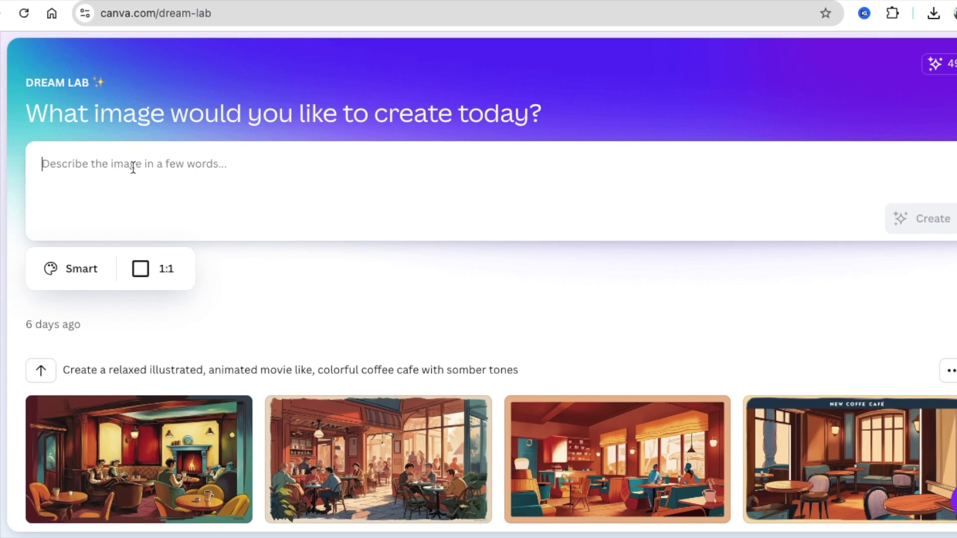
Paste the armored-woman prompt and browse the style grid from Cinematic Concept to Vector, keeping Smart.
type("Daenerys Targaryen with long hair wearing armor, game of thrones inspired, beautiful face, photo-realistic, vray render, highly detailed, hyper-realistic, digital illustration")
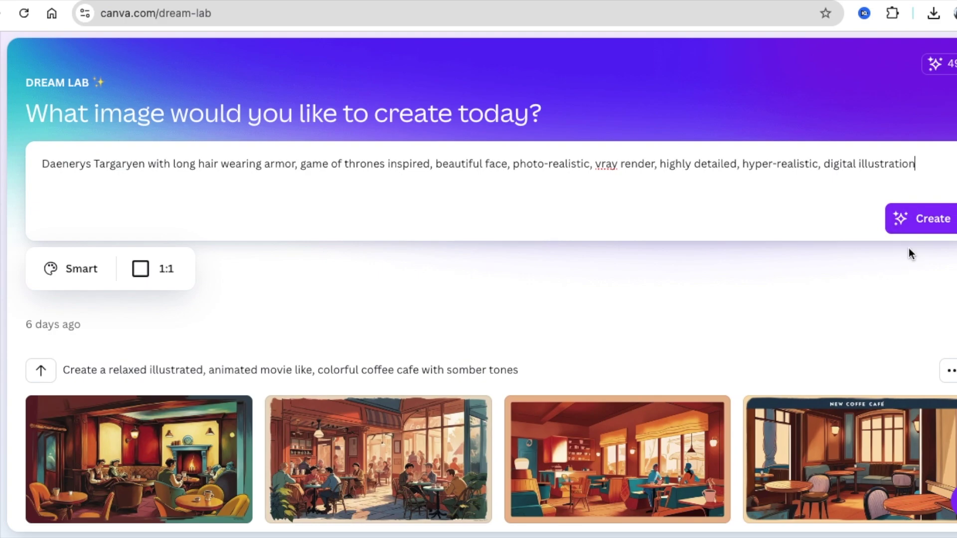
left_click(71, 279)
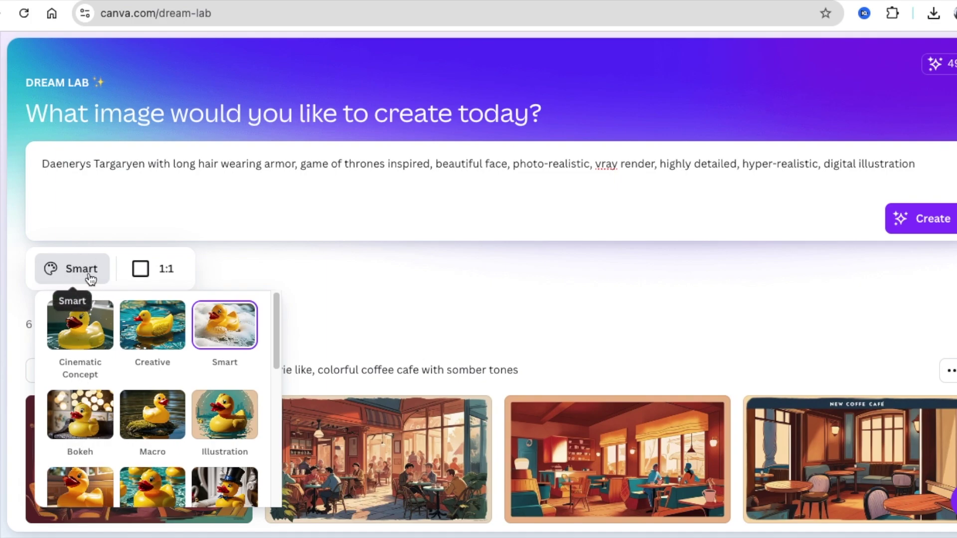
scroll(93, 363, "down", 3)
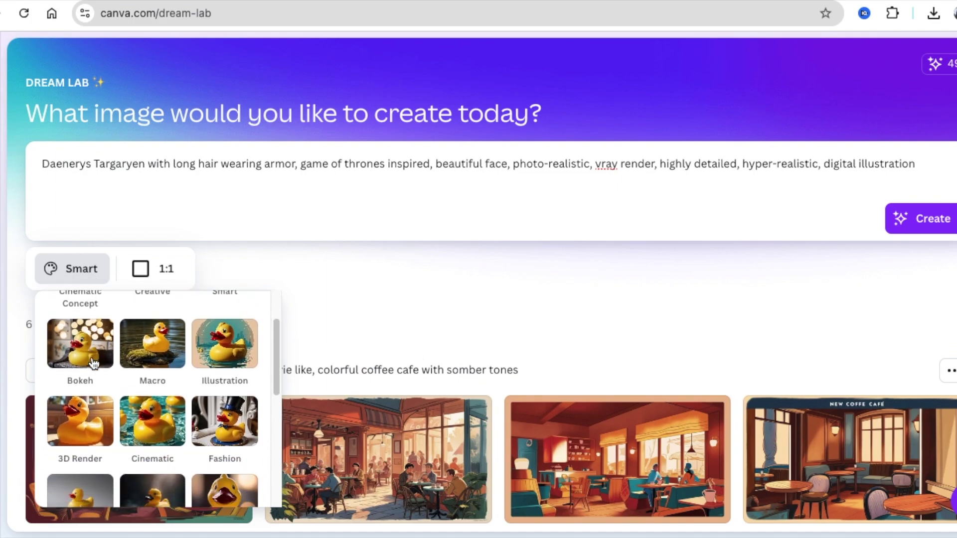
scroll(93, 363, "down", 5)
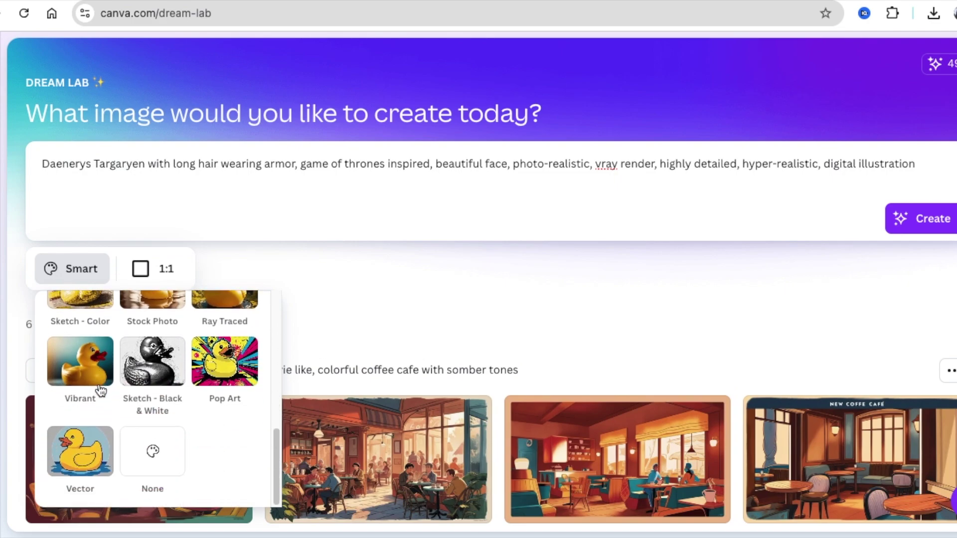
scroll(101, 389, "up", 8)
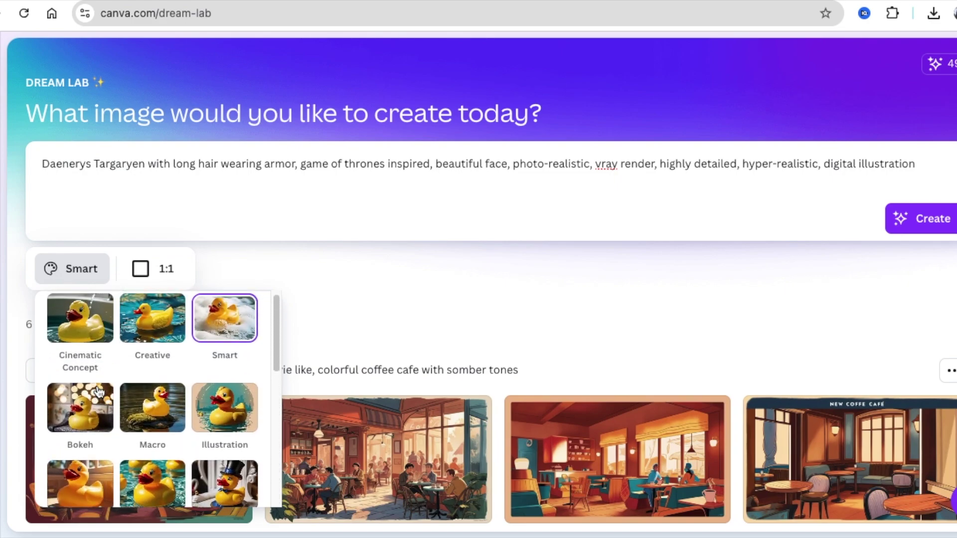
scroll(98, 391, "up", 1)
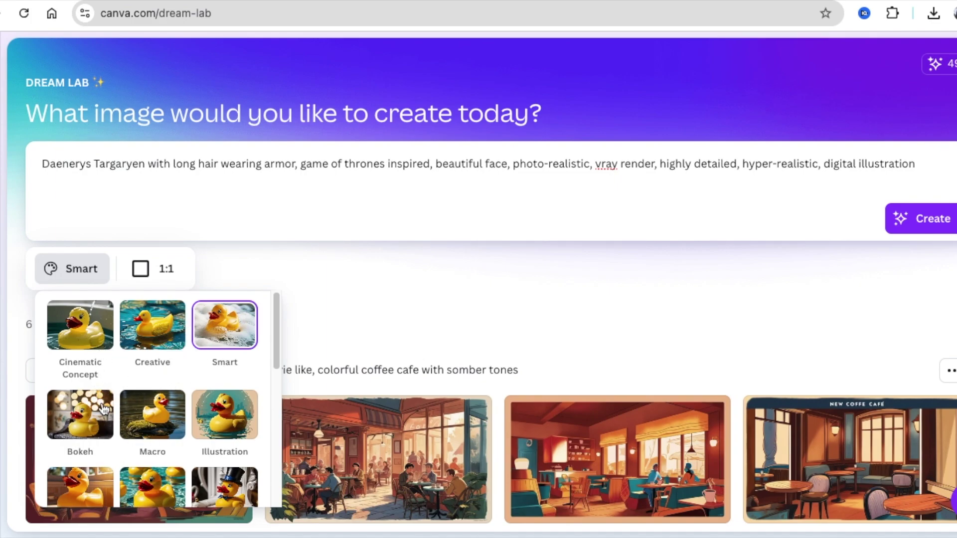
scroll(85, 379, "down", 1)
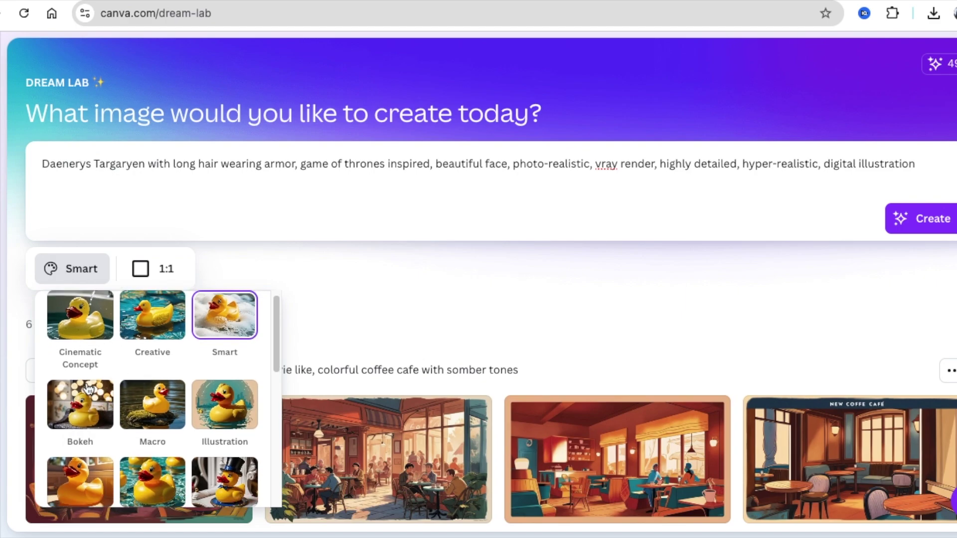
Set the aspect ratio to 16:9 and generate images from the Daenerys armor prompt.
left_click(162, 275)
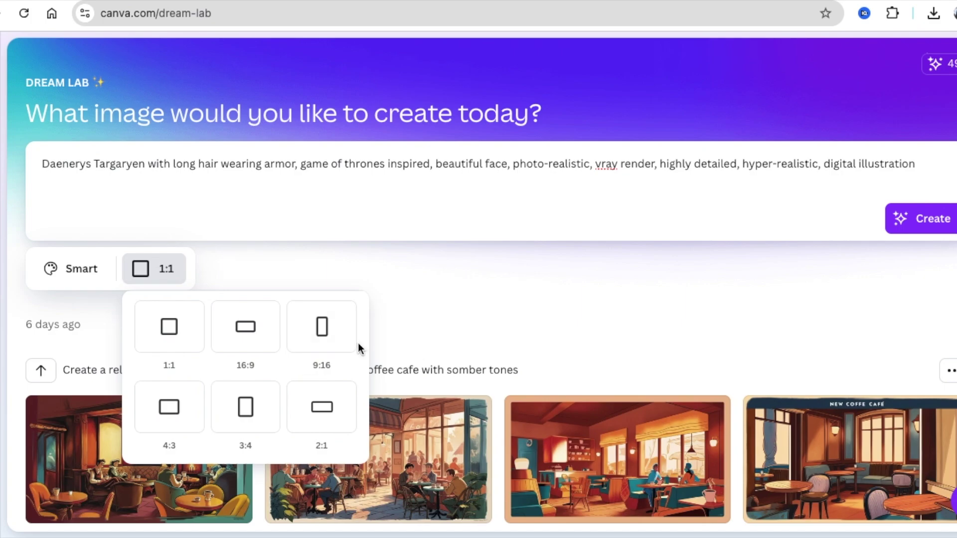
left_click(243, 329)
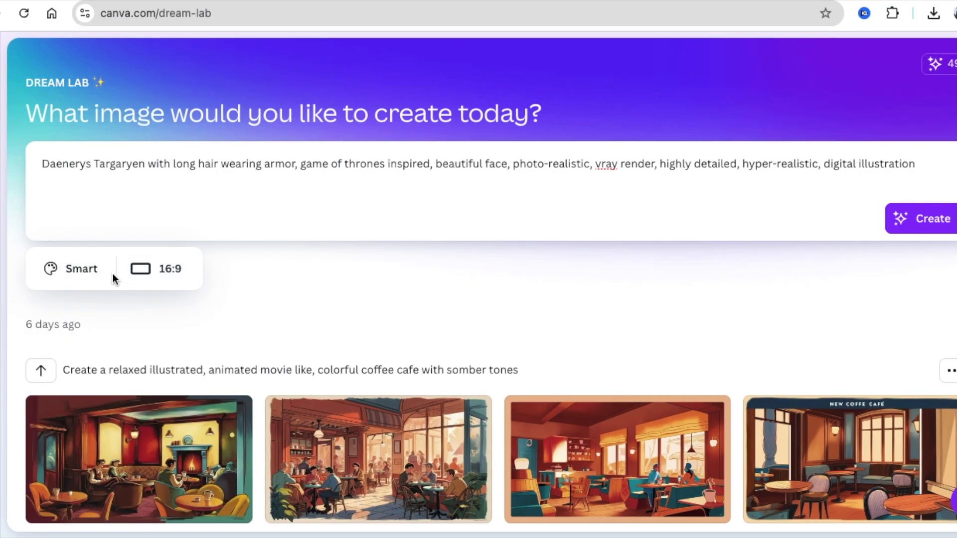
left_click(928, 216)
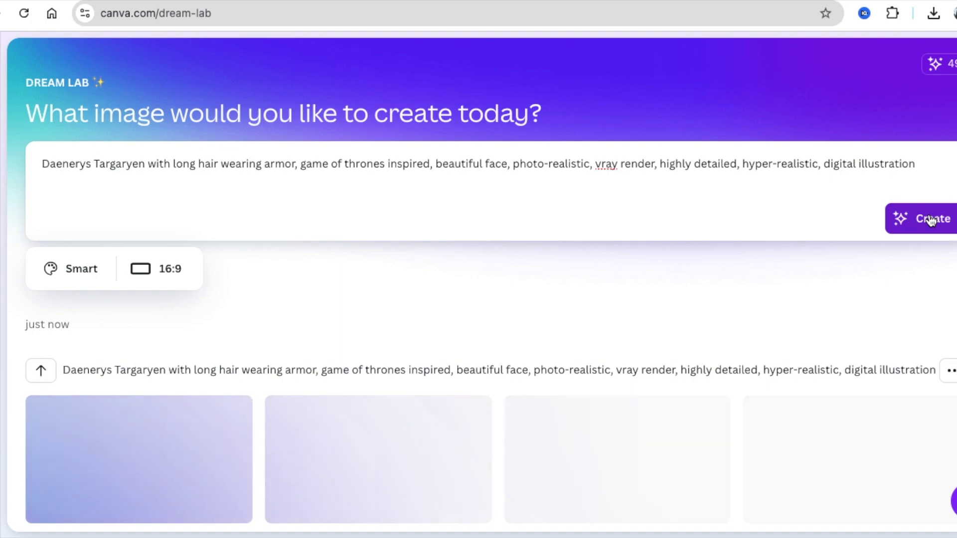
scroll(818, 284, "down", 2)
scroll(792, 294, "down", 1)
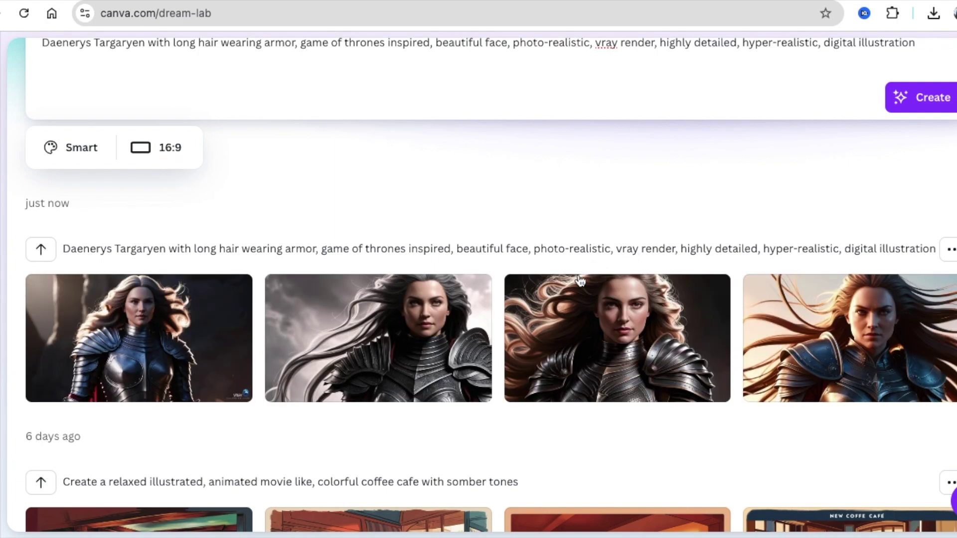
Review the finished armored-woman images and the first braided-hair image's actions menu.
scroll(234, 352, "down", 2)
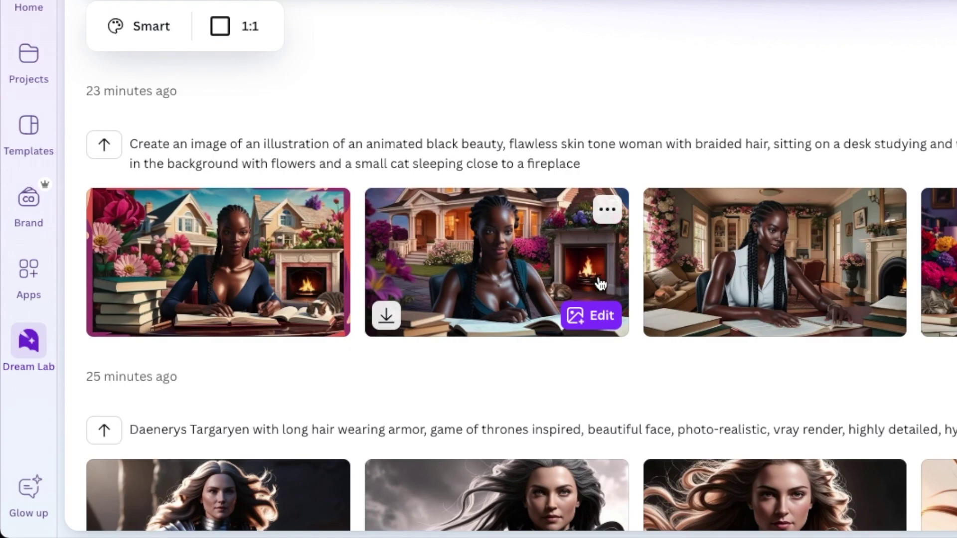
scroll(587, 284, "down", 2)
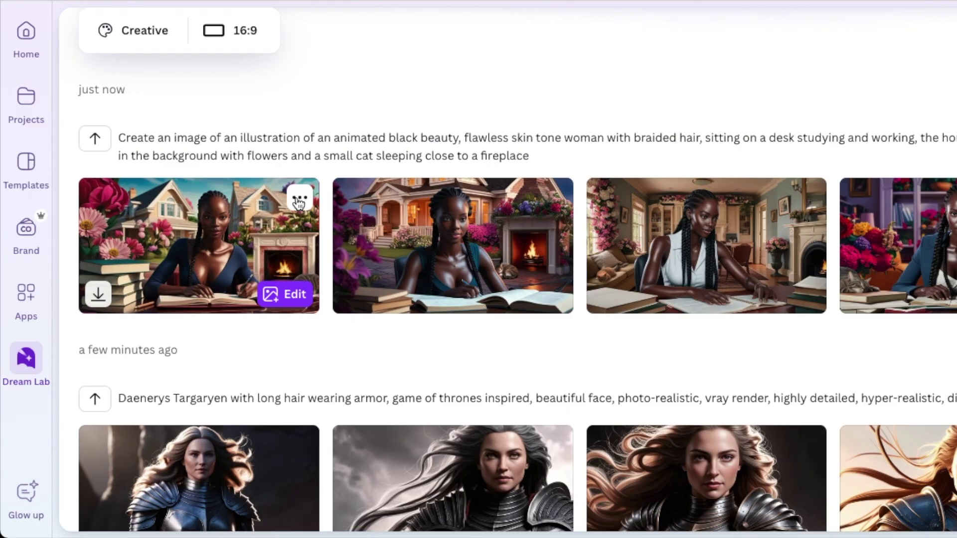
left_click(300, 200)
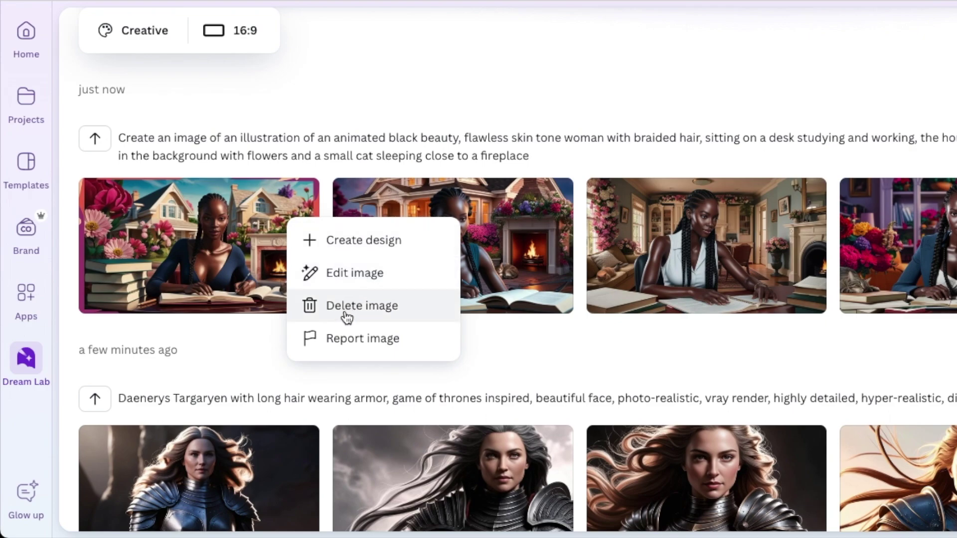
left_click(243, 336)
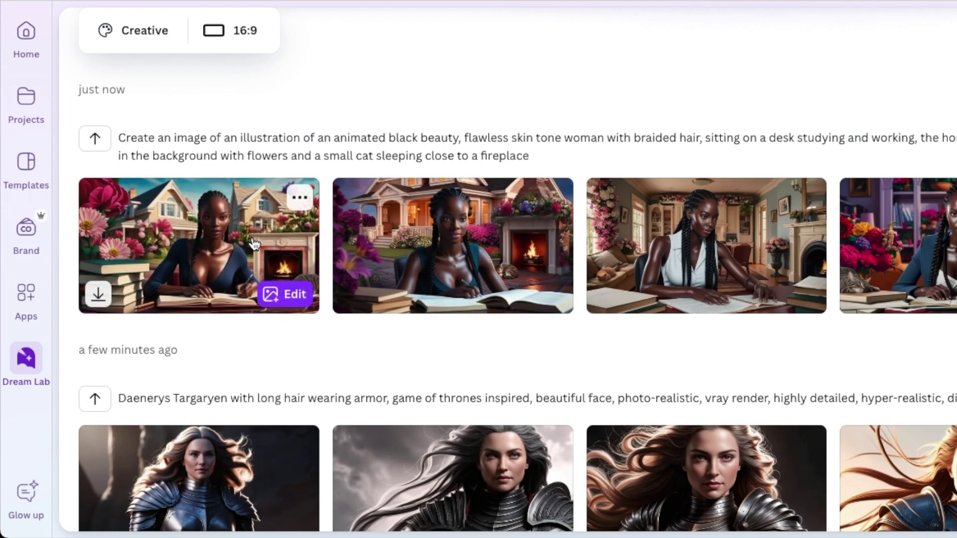
Open the first braided-hair study illustration in a new 1472 × 832 px design.
scroll(186, 163, "up", 4)
scroll(186, 163, "up", 1)
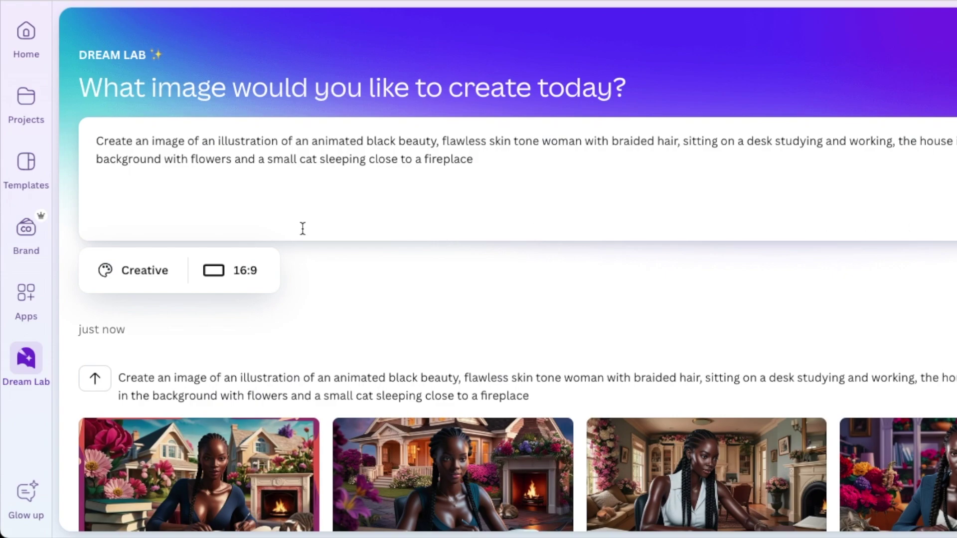
scroll(279, 448, "down", 1)
scroll(283, 319, "up", 1)
scroll(393, 346, "down", 4)
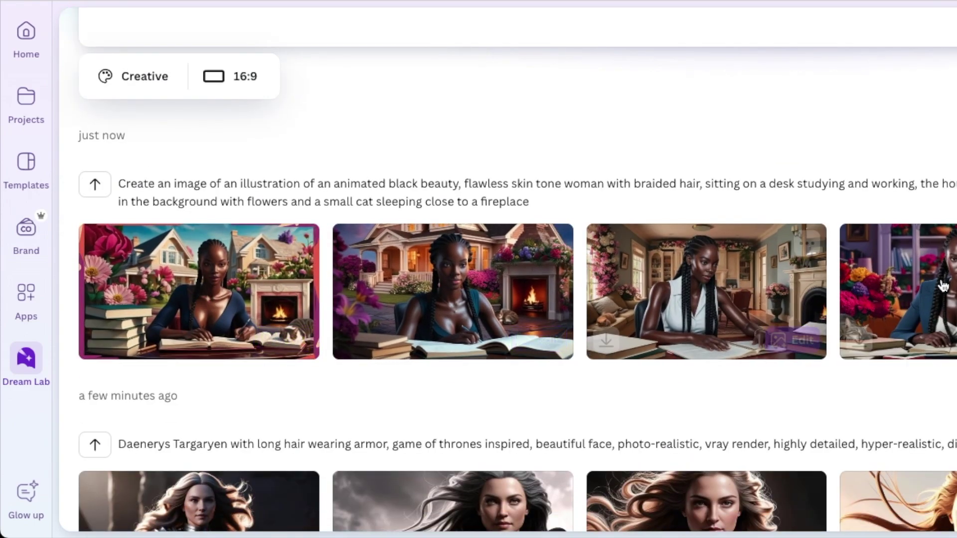
left_click(301, 247)
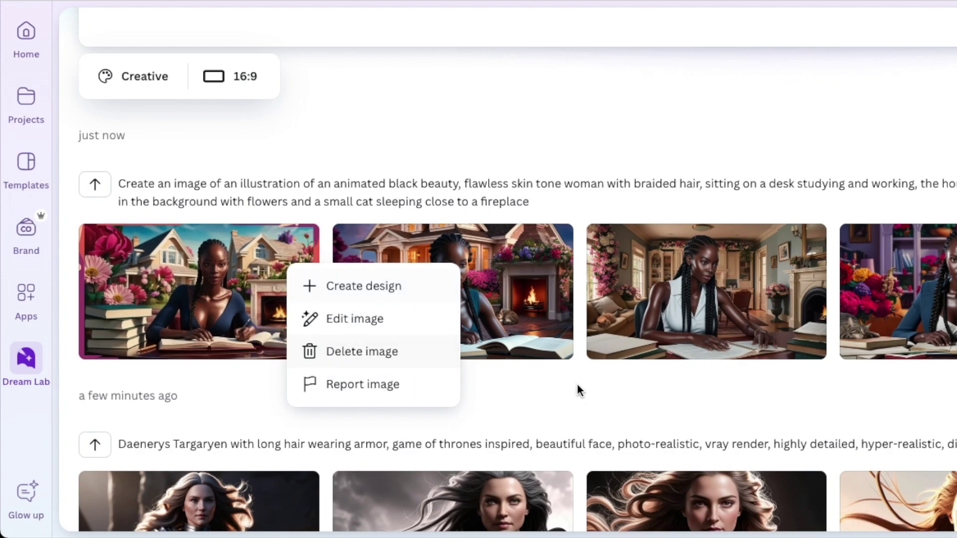
left_click(555, 397)
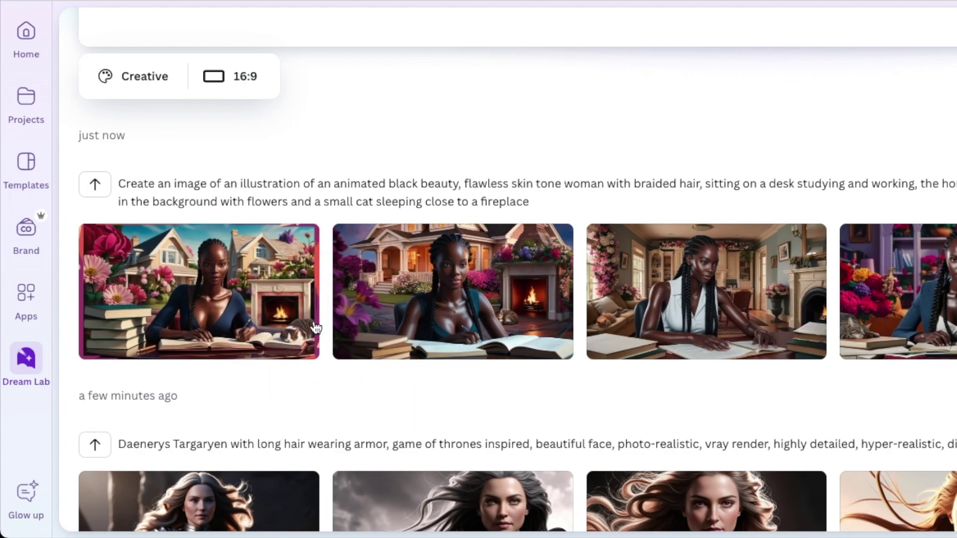
scroll(331, 376, "down", 1)
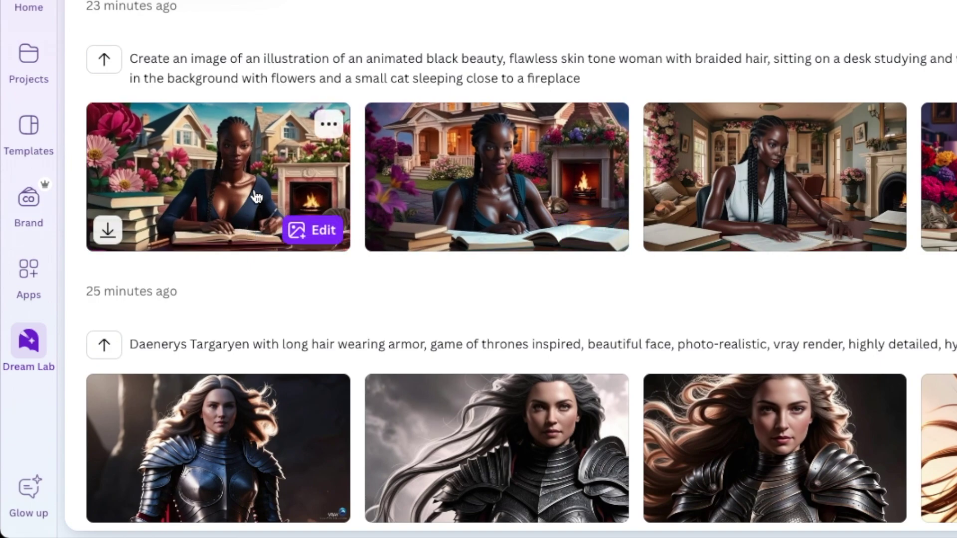
left_click(219, 167)
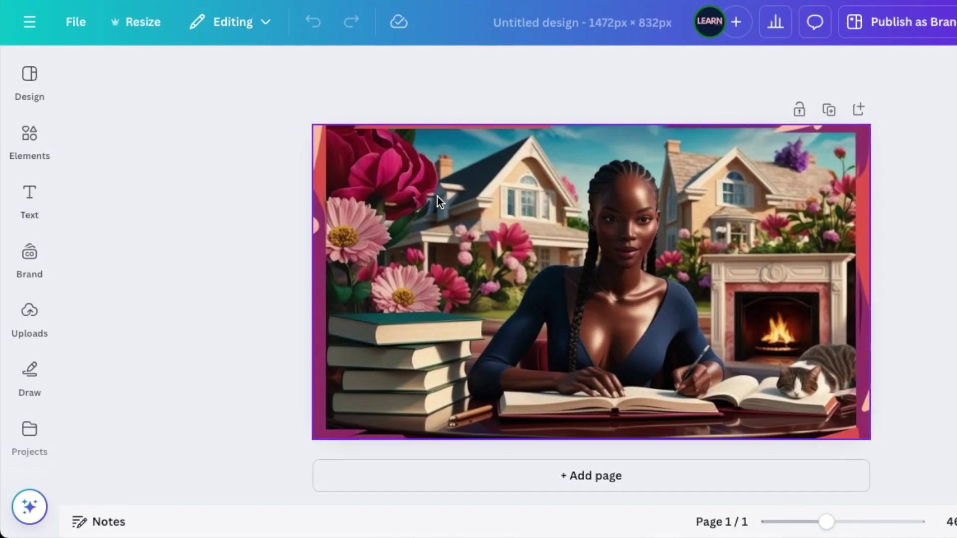
Select the fireplace illustration and show its Edit panel with filters like Fresco and Belvedere.
left_click(441, 197)
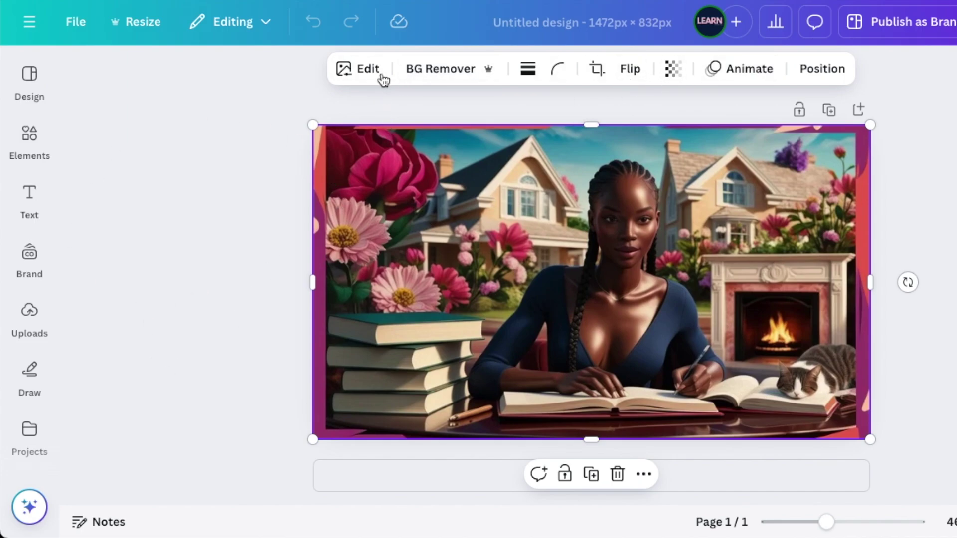
left_click(363, 76)
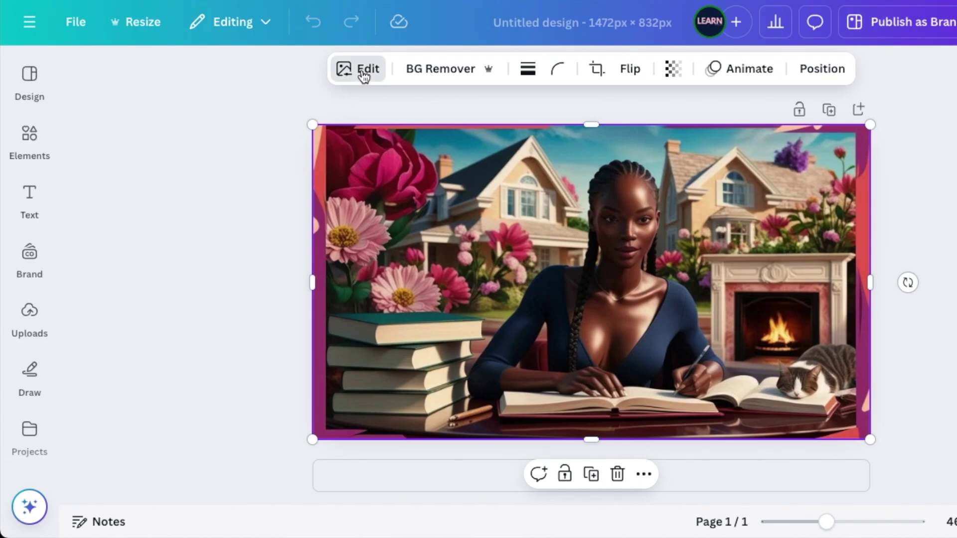
left_click(346, 75)
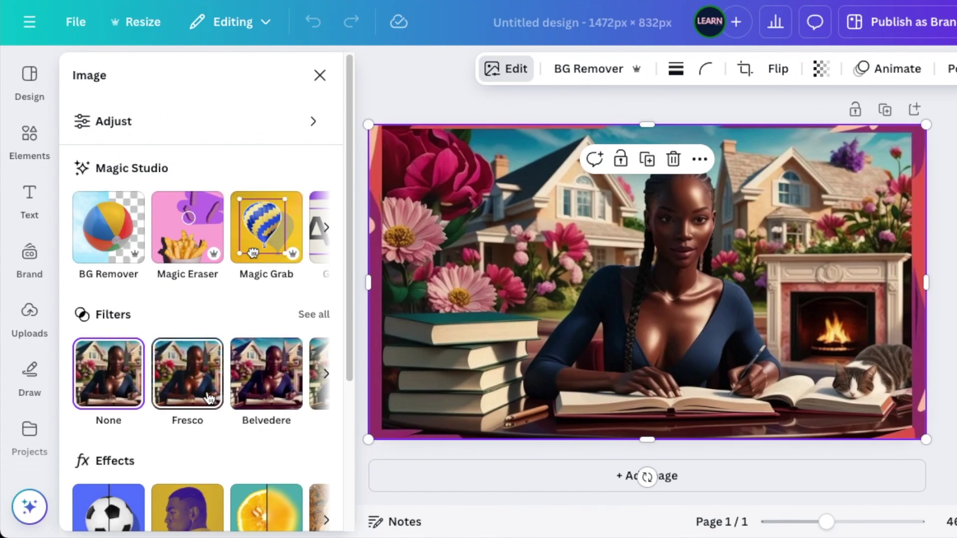
scroll(147, 459, "down", 4)
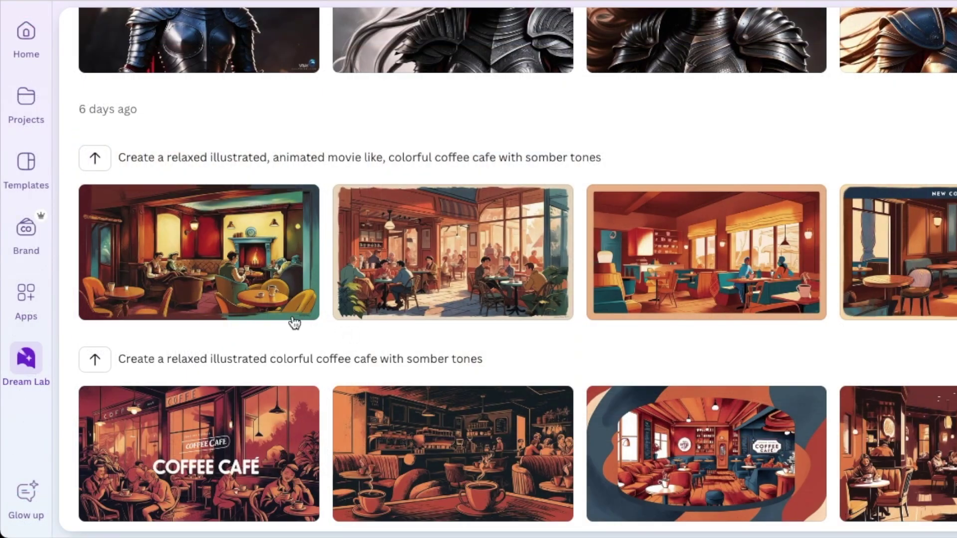
Scroll the Dream Lab history, then the What's New page down to the Artlist section.
scroll(280, 319, "down", 5)
scroll(281, 319, "down", 15)
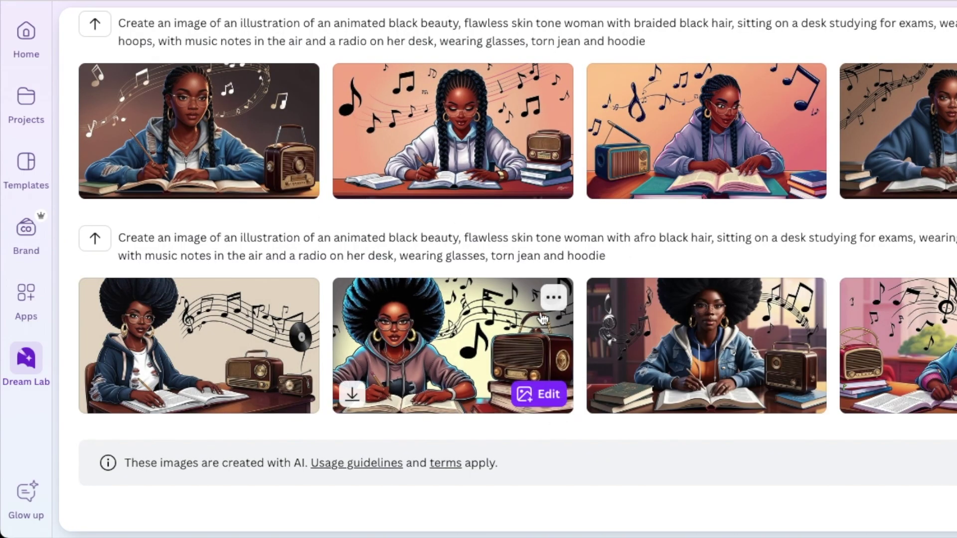
scroll(557, 419, "up", 10)
scroll(527, 319, "up", 20)
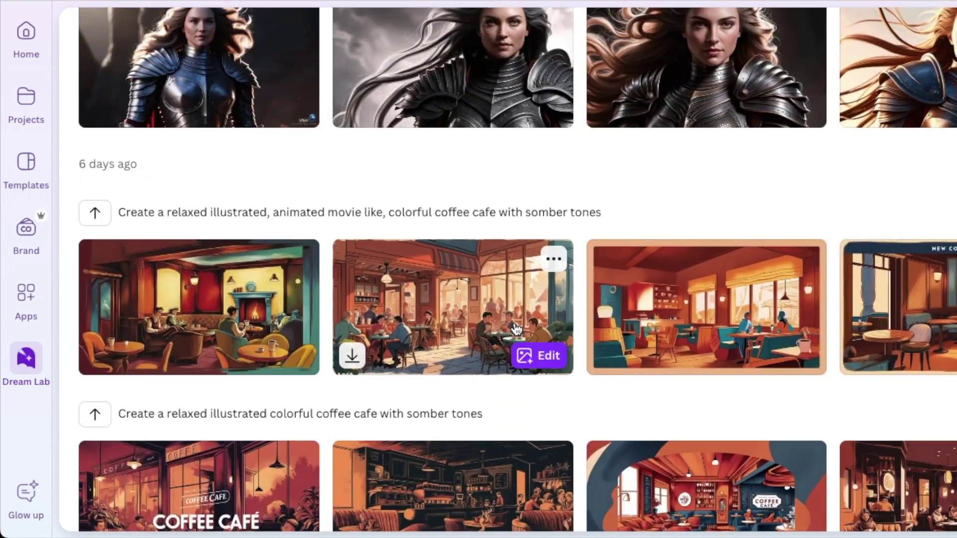
scroll(349, 291, "up", 5)
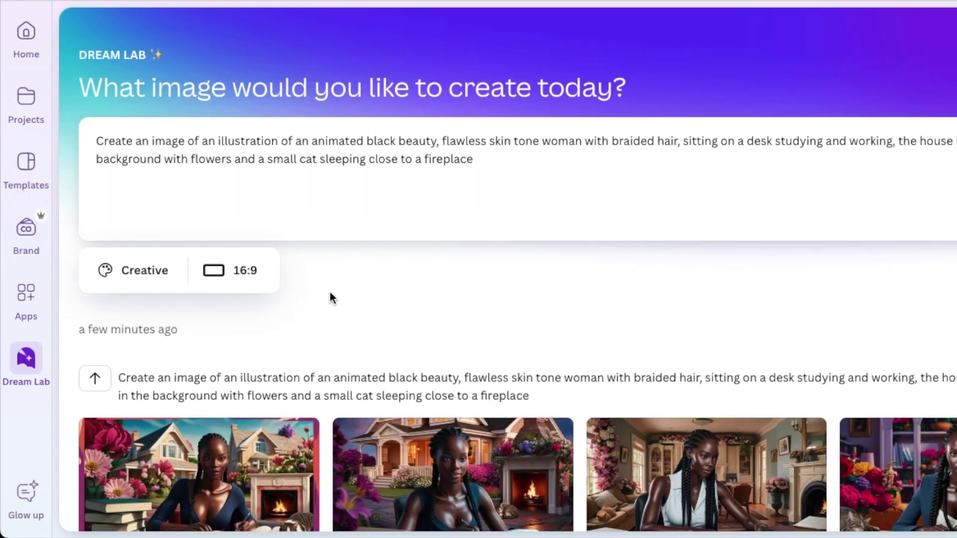
scroll(333, 301, "down", 6)
scroll(333, 301, "down", 1)
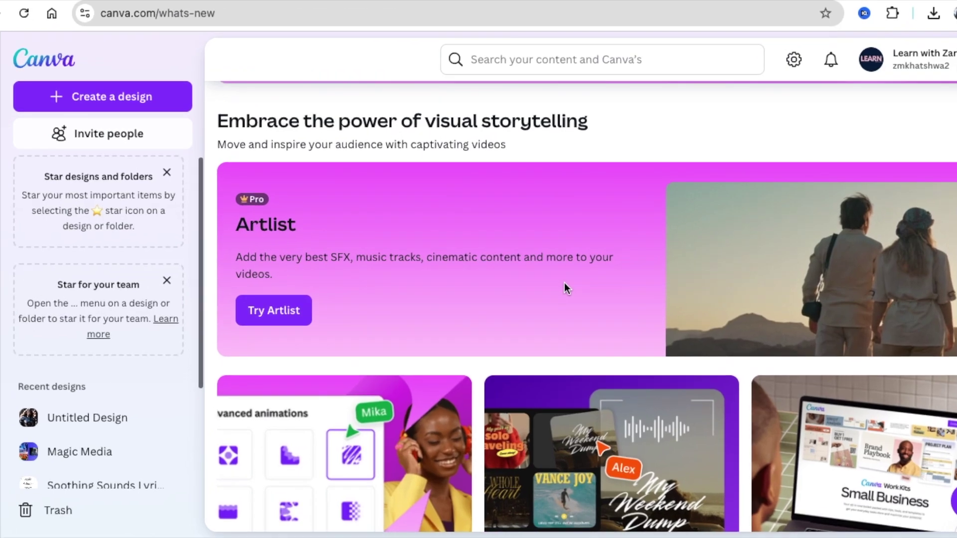
Apply the Gradient entrance animation to the top photo of the woman at the laptop.
scroll(564, 283, "up", 1)
scroll(564, 282, "down", 2)
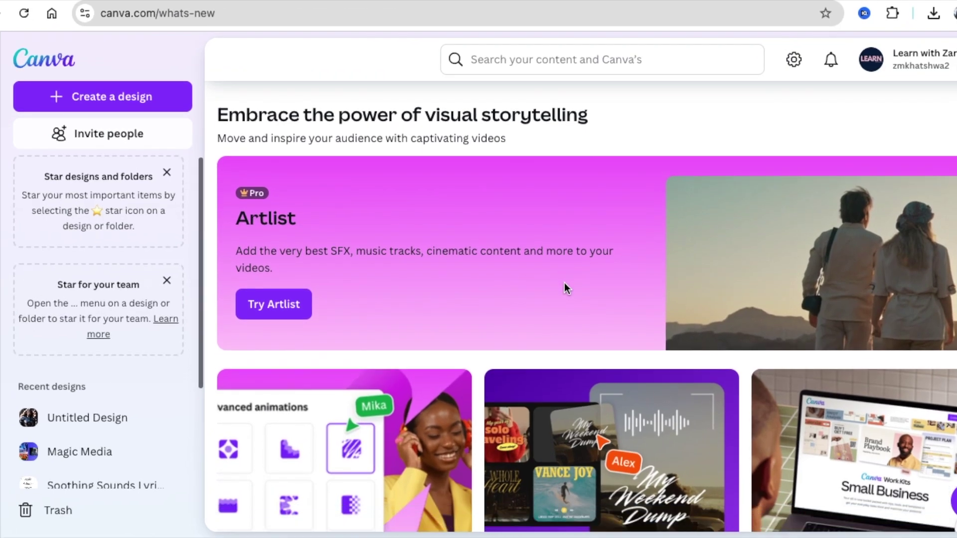
scroll(564, 282, "down", 3)
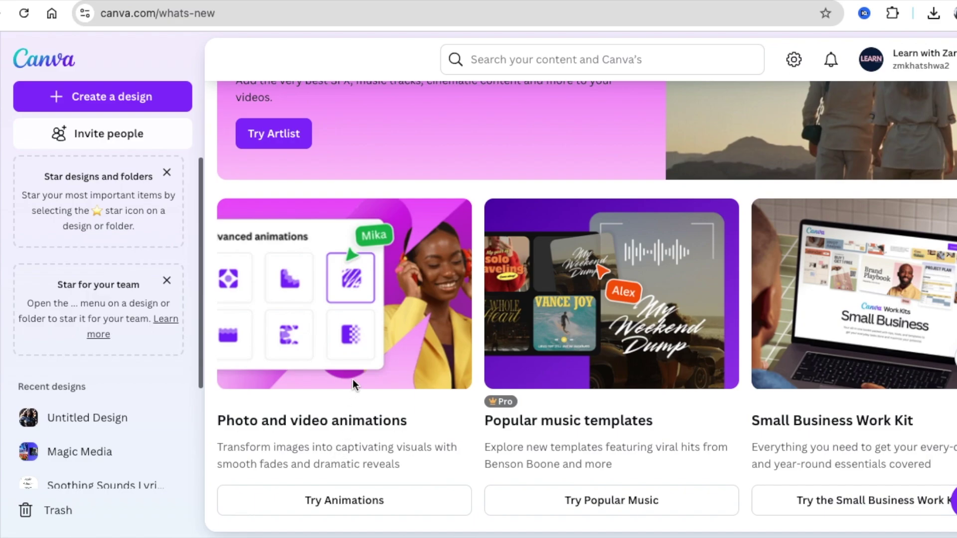
scroll(352, 379, "down", 2)
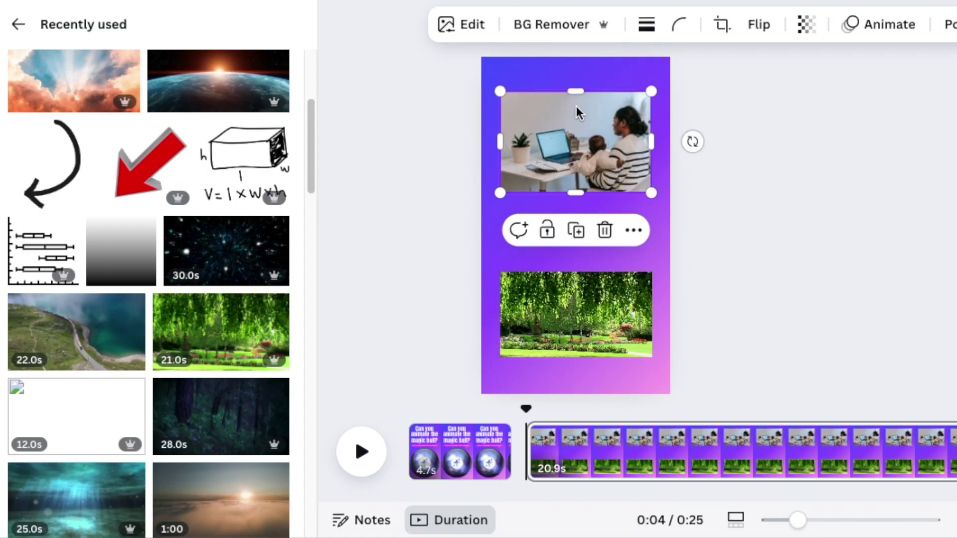
left_click(888, 24)
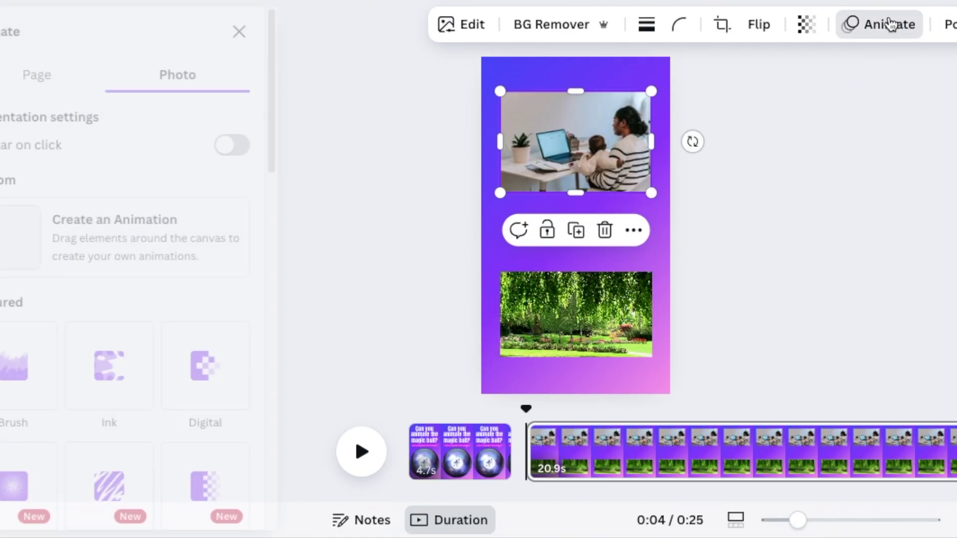
scroll(181, 275, "down", 4)
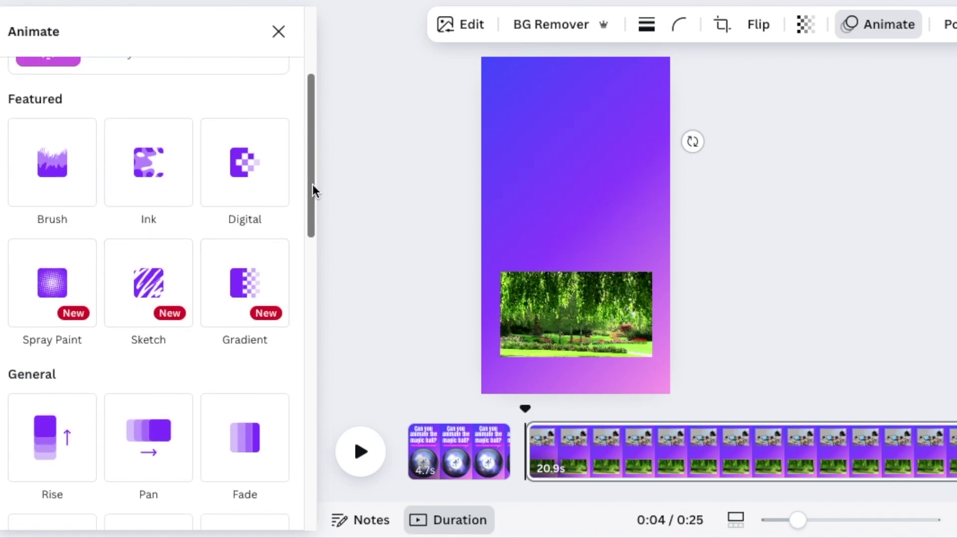
scroll(314, 188, "down", 2)
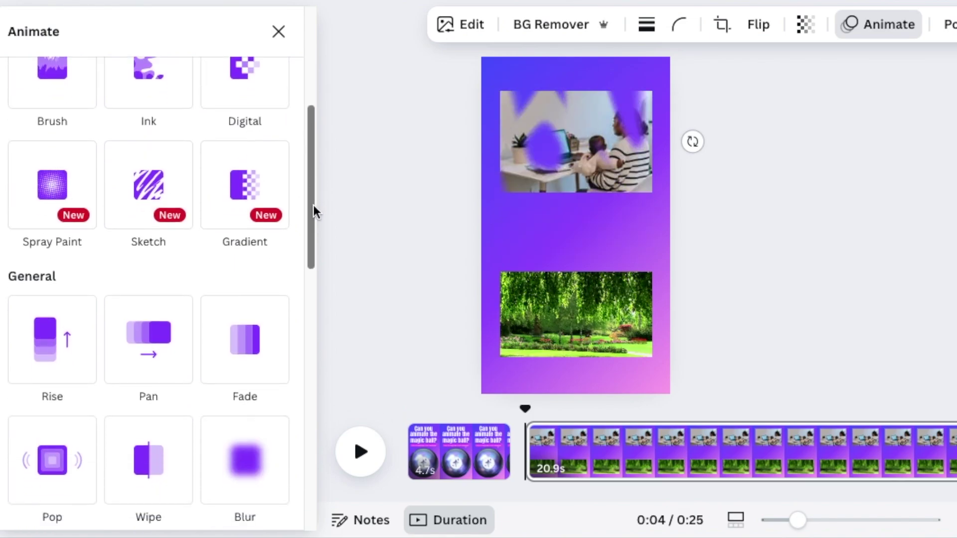
left_click(237, 204)
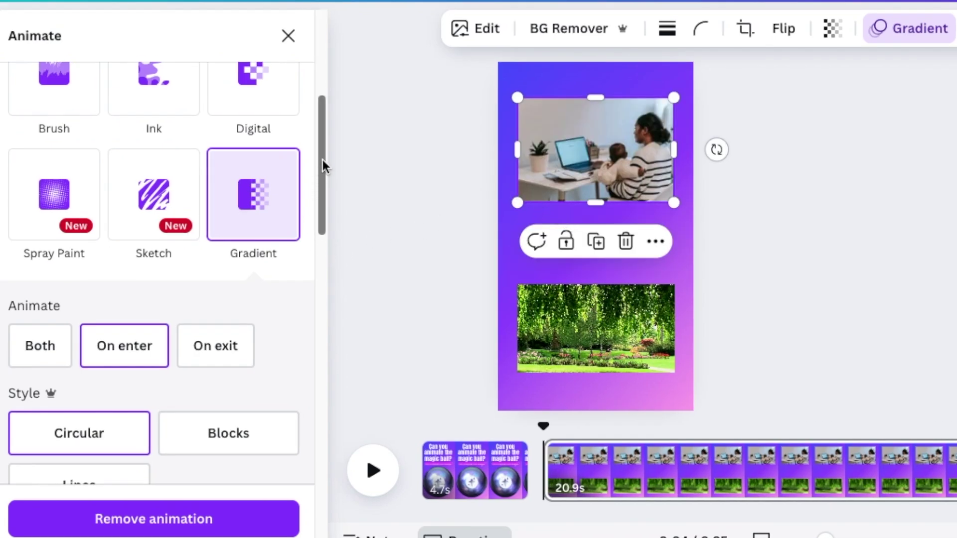
Switch the Gradient animation to the Blocks style and select the garden video.
left_click_drag(322, 159, 324, 196)
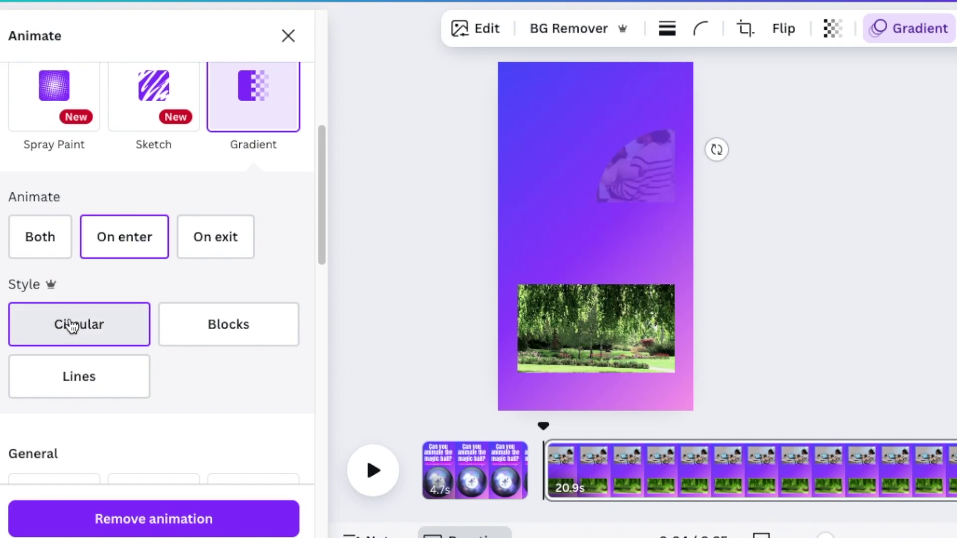
left_click(210, 328)
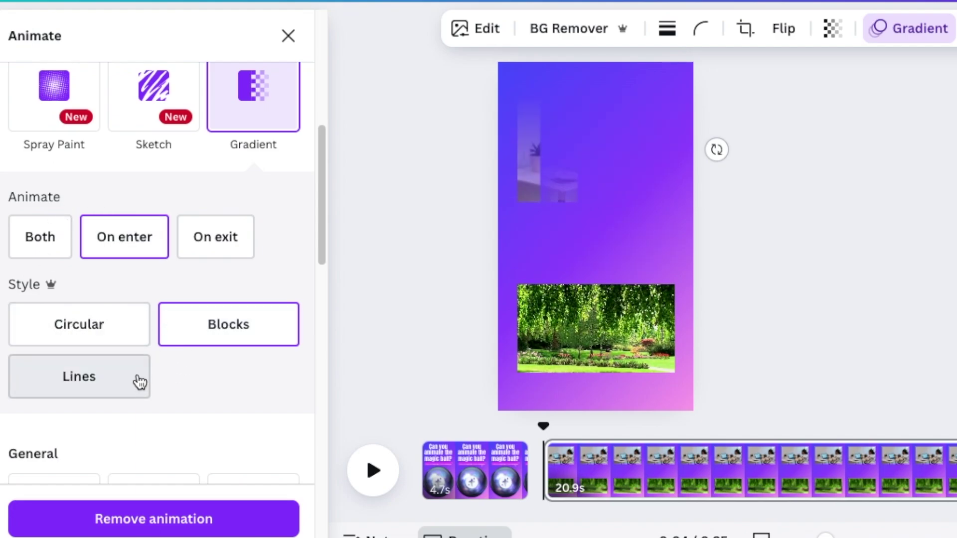
left_click(561, 344)
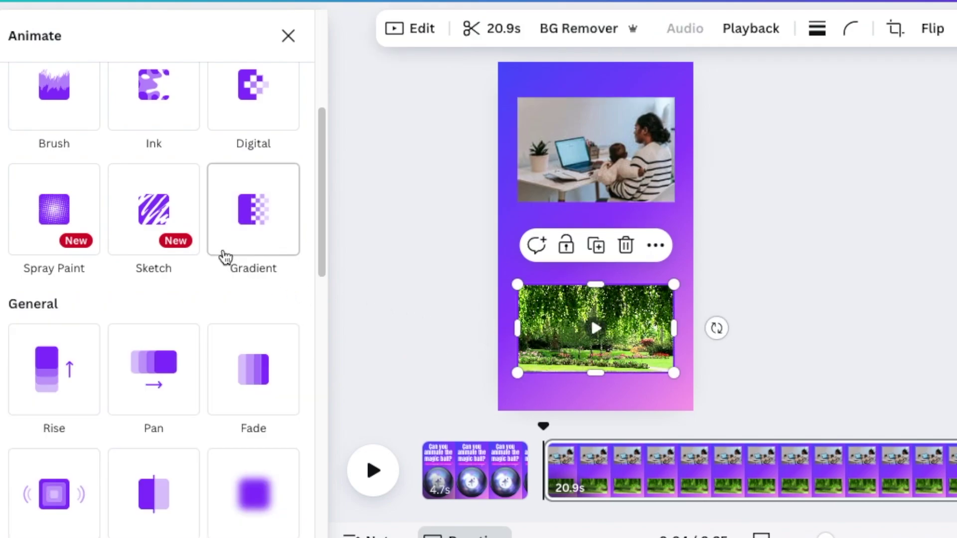
Give the garden video a Sketch animation in Squiggle style, then remove the top photo's Gradient animation.
left_click(154, 209)
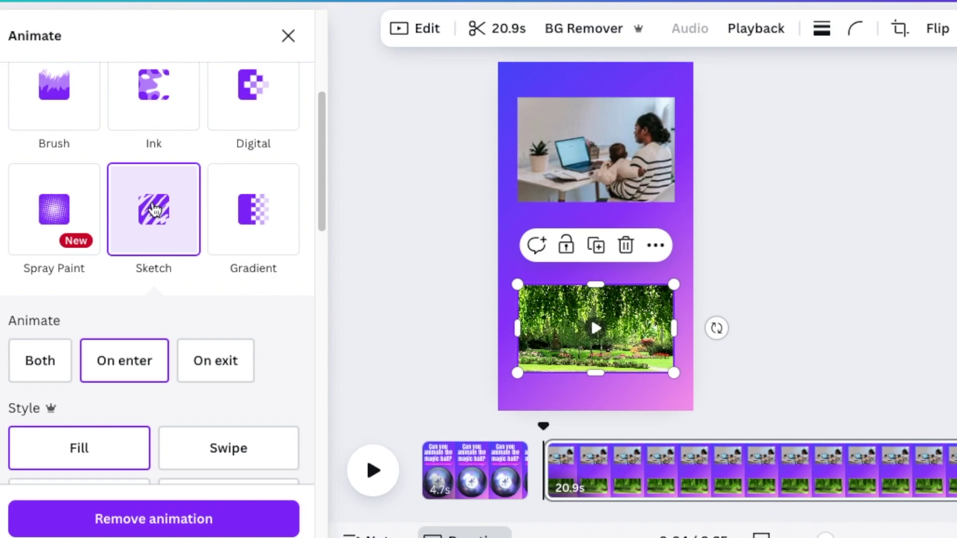
scroll(211, 446, "down", 2)
left_click(230, 396)
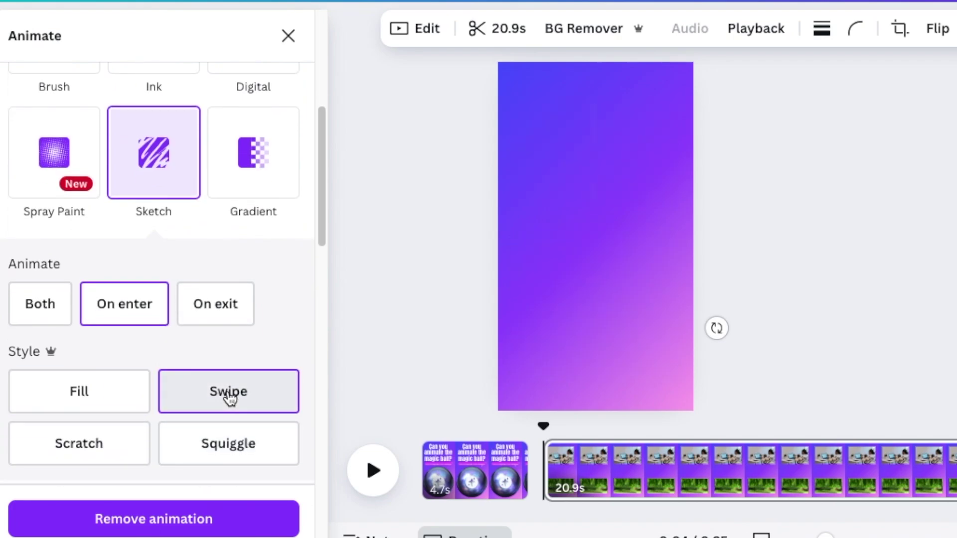
left_click(238, 453)
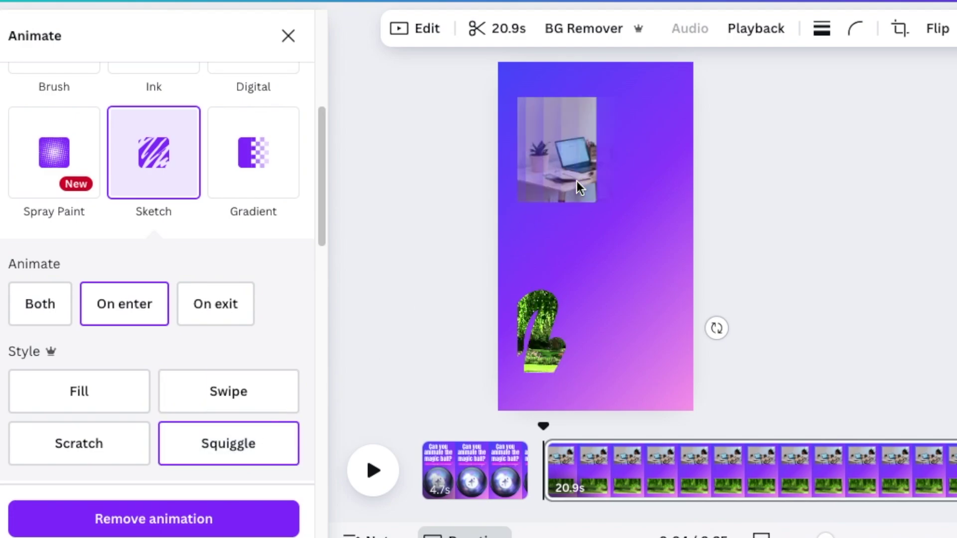
left_click(603, 155)
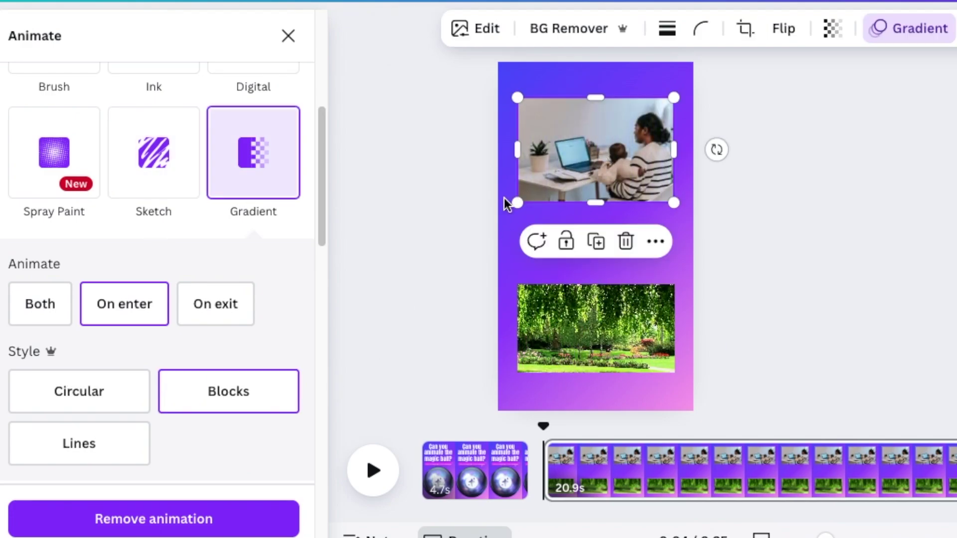
left_click(177, 519)
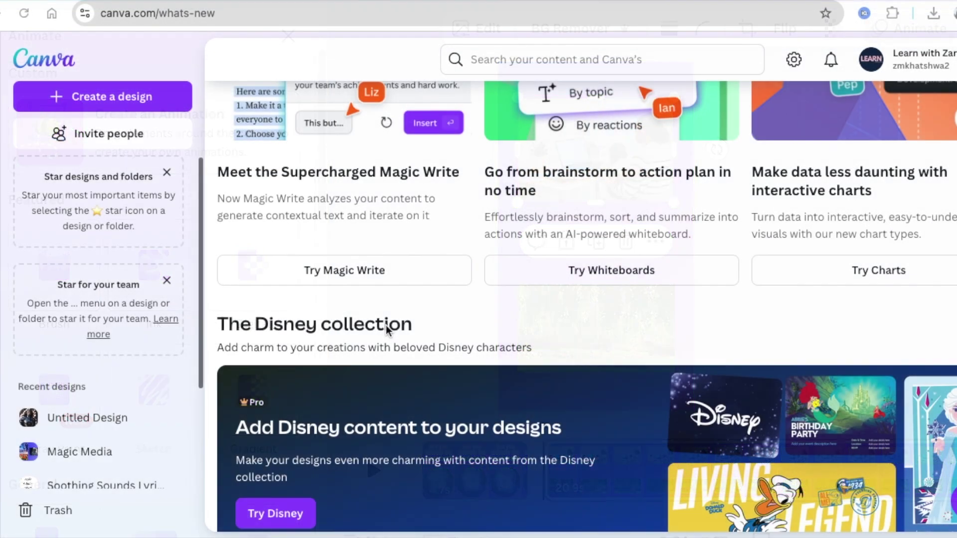
Browse the Disney page's featured templates and the Mickey & Friends, Frozen and Disney Princess collections.
scroll(412, 395, "down", 3)
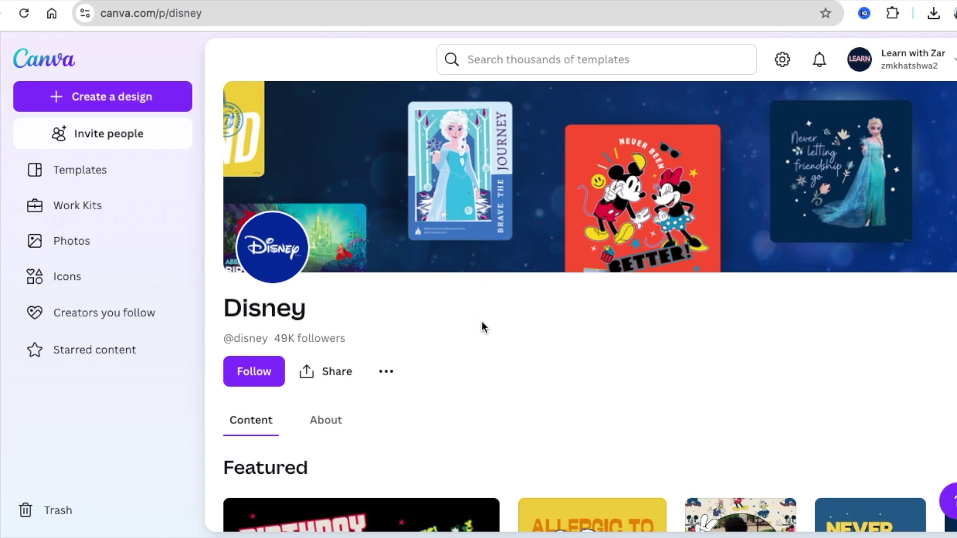
scroll(477, 328, "down", 1)
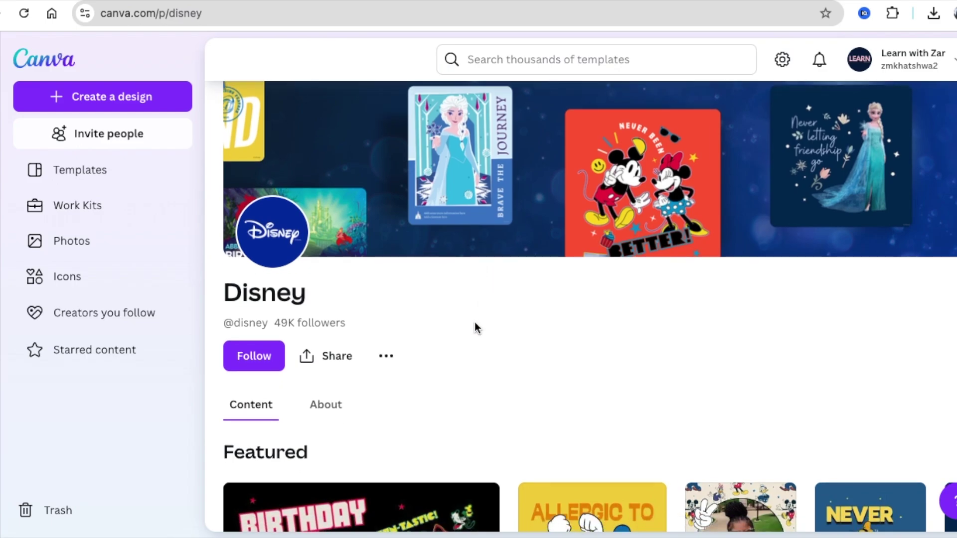
scroll(474, 326, "down", 5)
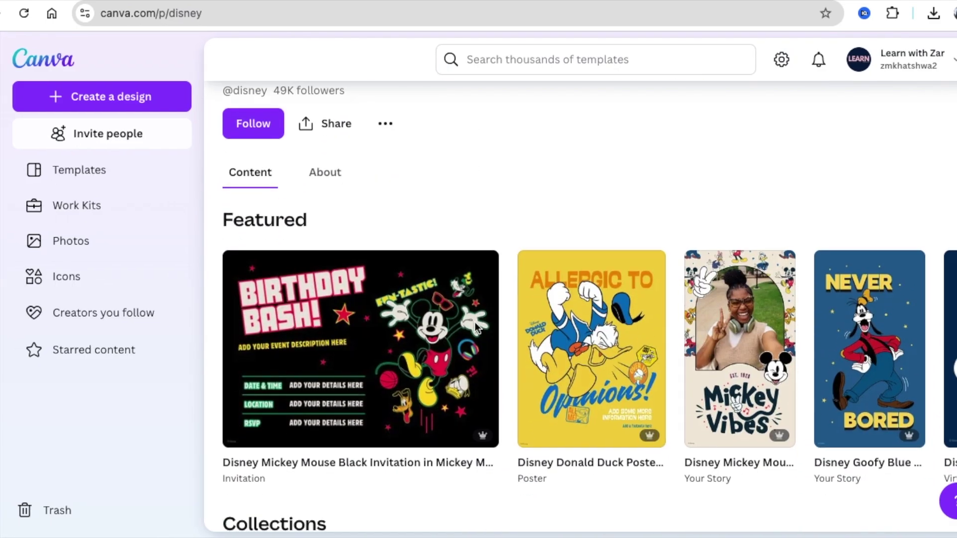
scroll(367, 230, "up", 3)
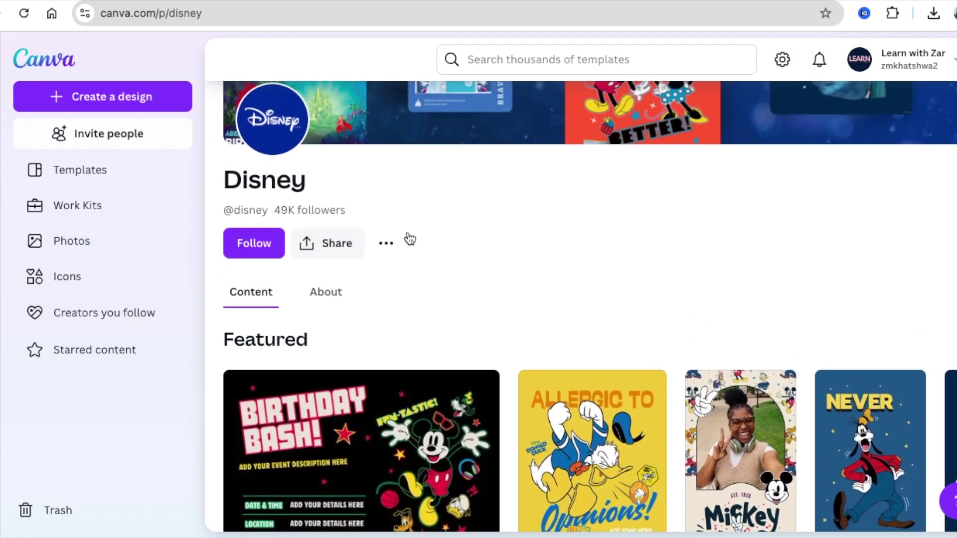
scroll(516, 315, "down", 4)
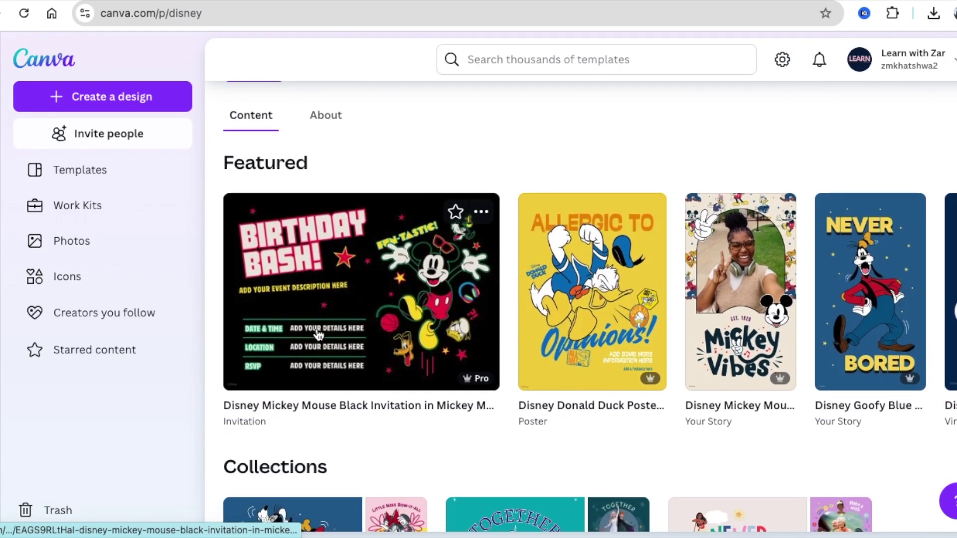
scroll(878, 295, "right", 5)
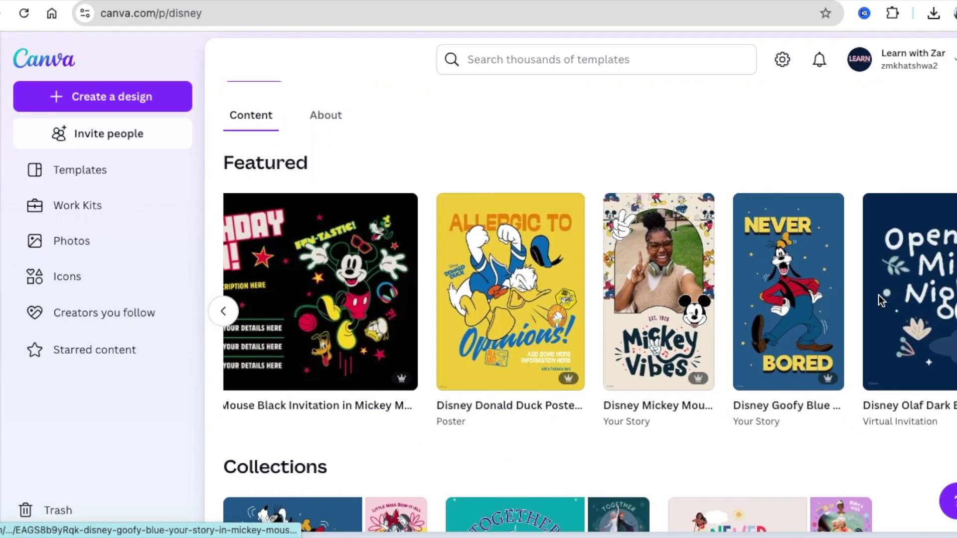
scroll(629, 370, "down", 10)
scroll(528, 309, "up", 6)
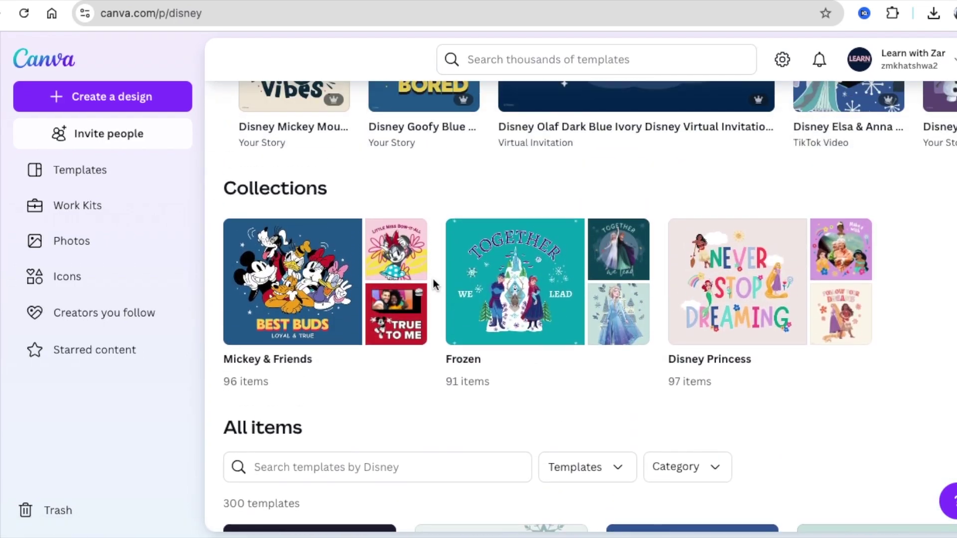
scroll(589, 352, "down", 8)
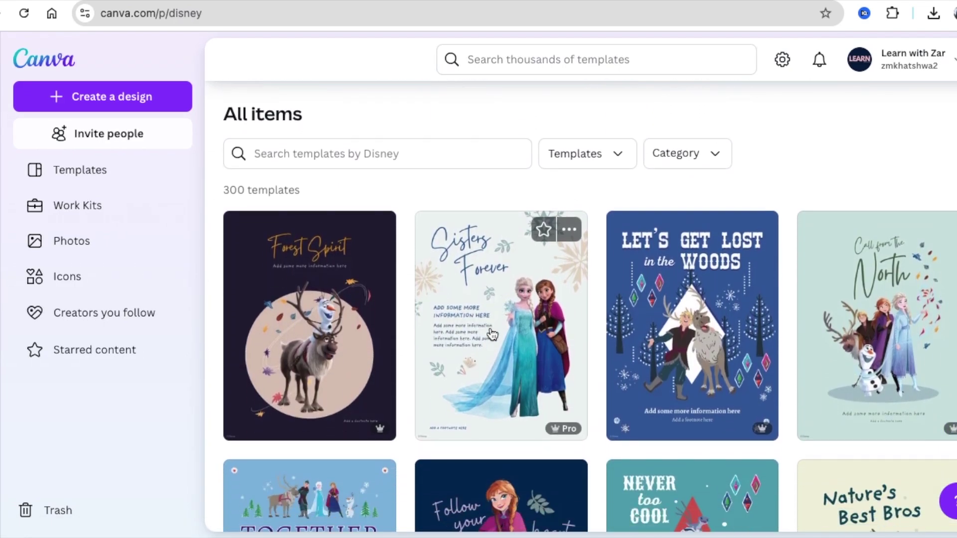
scroll(445, 330, "down", 3)
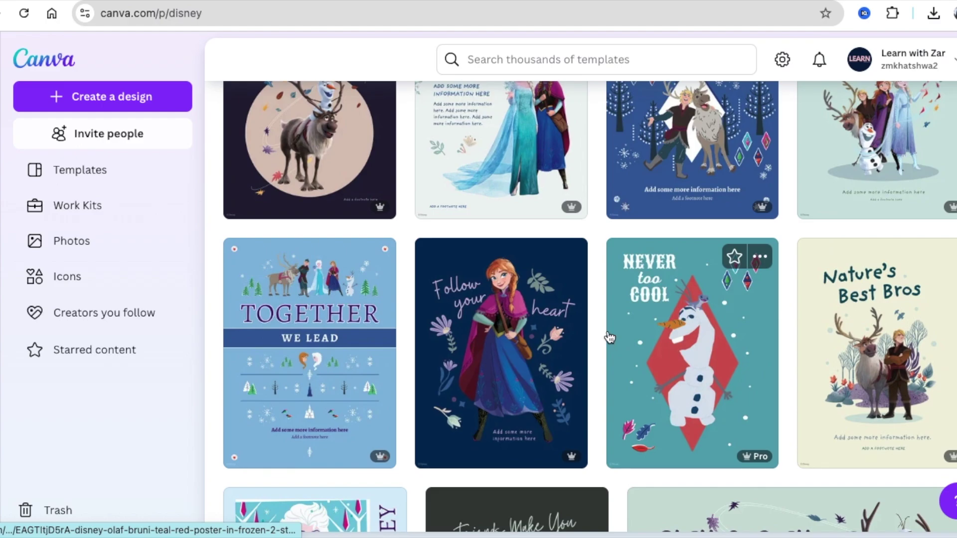
scroll(522, 315, "up", 1)
scroll(522, 316, "up", 7)
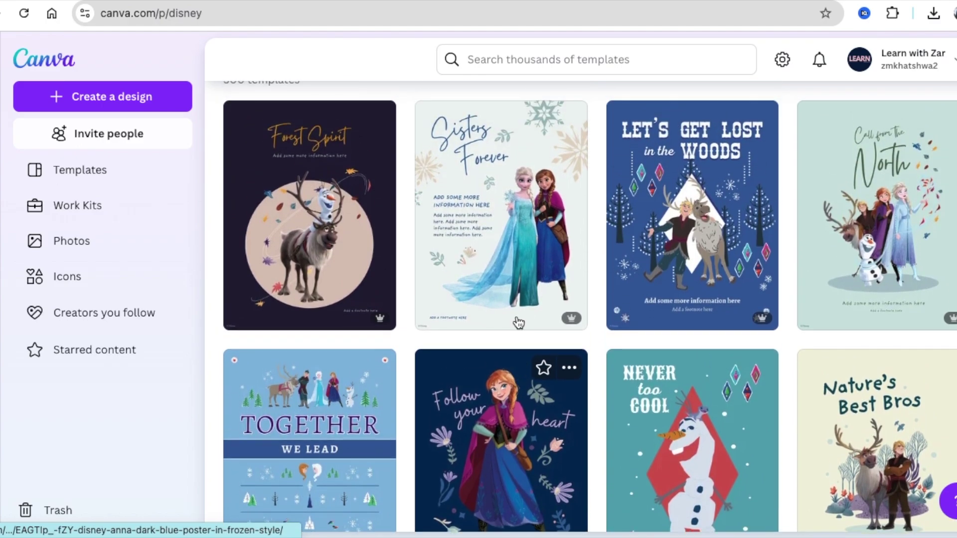
scroll(498, 259, "up", 1)
scroll(530, 305, "up", 2)
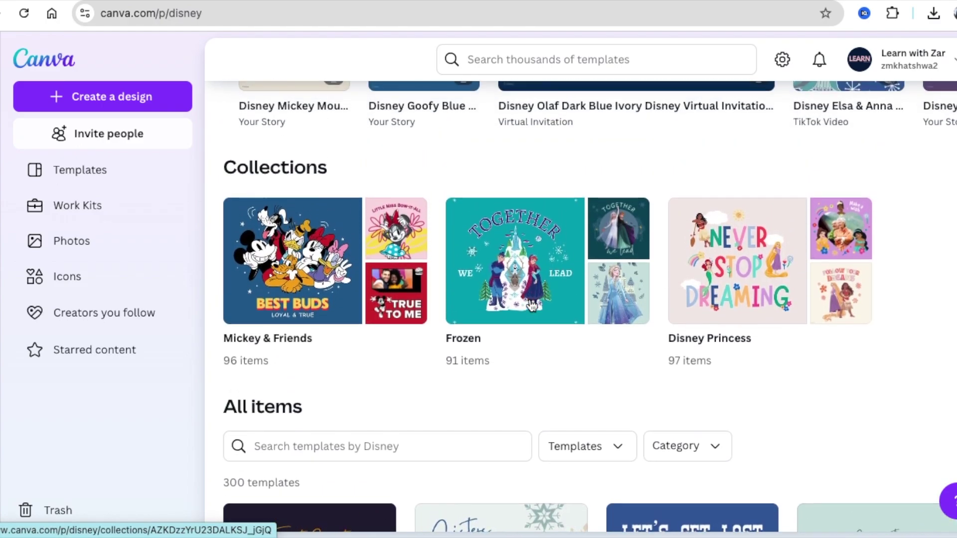
scroll(530, 305, "up", 8)
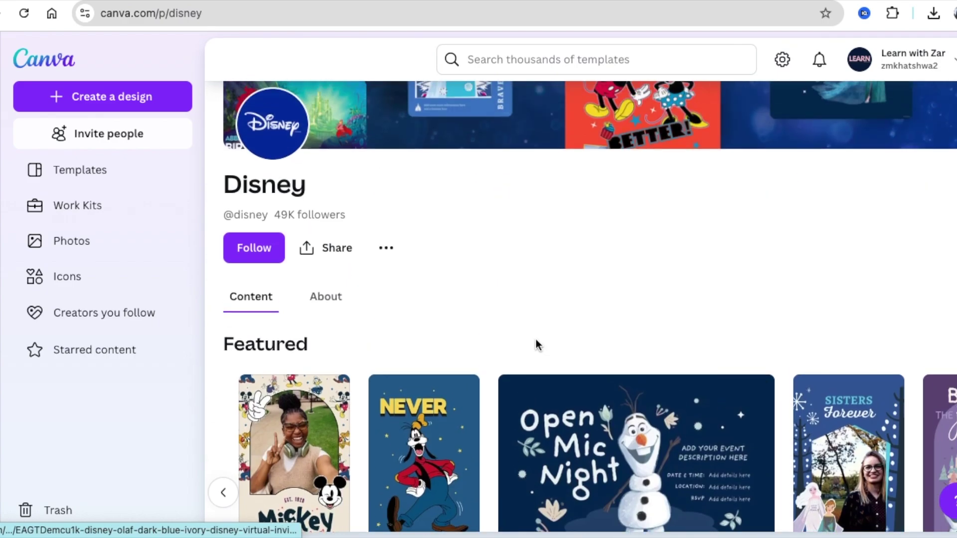
Follow Disney and open the Goofy 'Never Bored' Blue Your Story template from Featured.
left_click(263, 251)
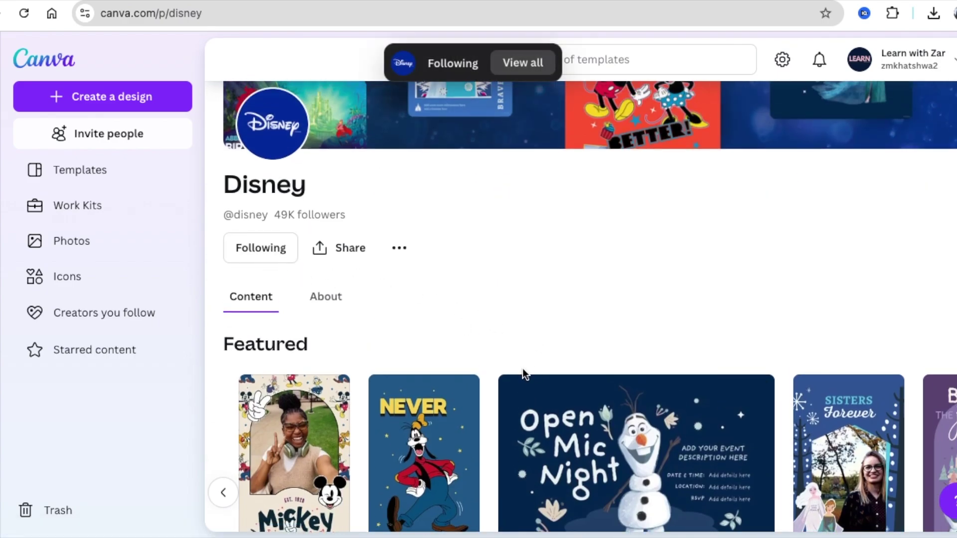
scroll(522, 368, "down", 2)
scroll(517, 374, "down", 2)
scroll(383, 244, "down", 2)
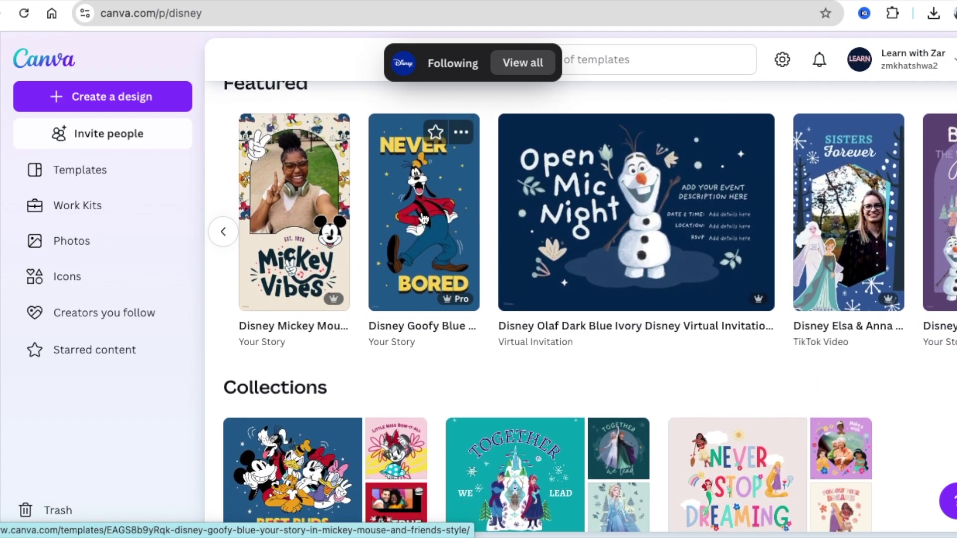
left_click(421, 217)
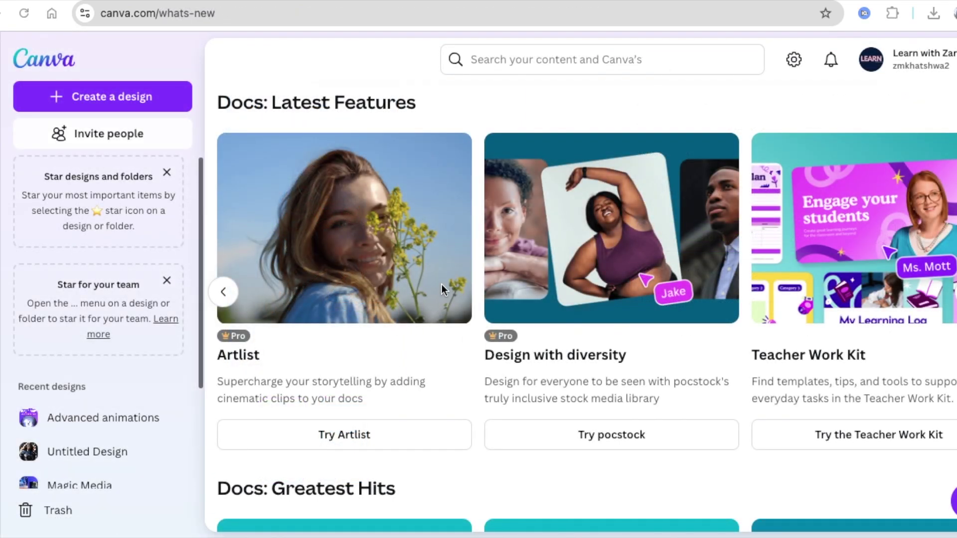
Scroll the What's New page down to the Docs: Latest Features section with Artlist.
scroll(331, 323, "down", 10)
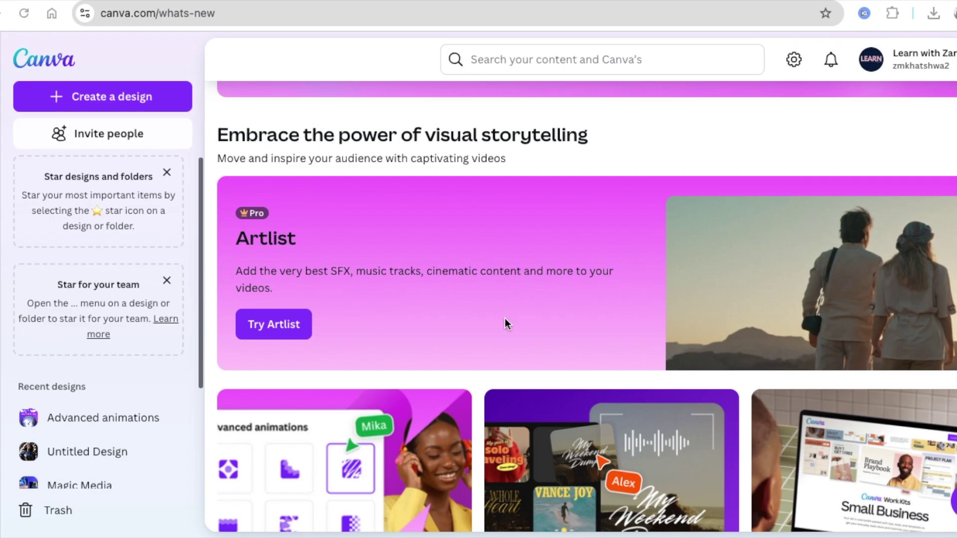
scroll(480, 331, "down", 2)
scroll(480, 330, "down", 8)
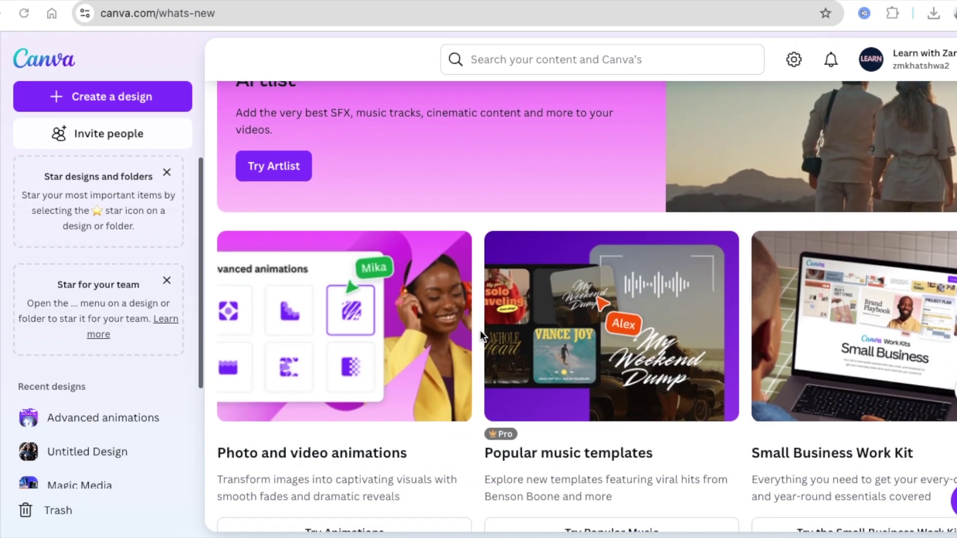
scroll(478, 332, "down", 14)
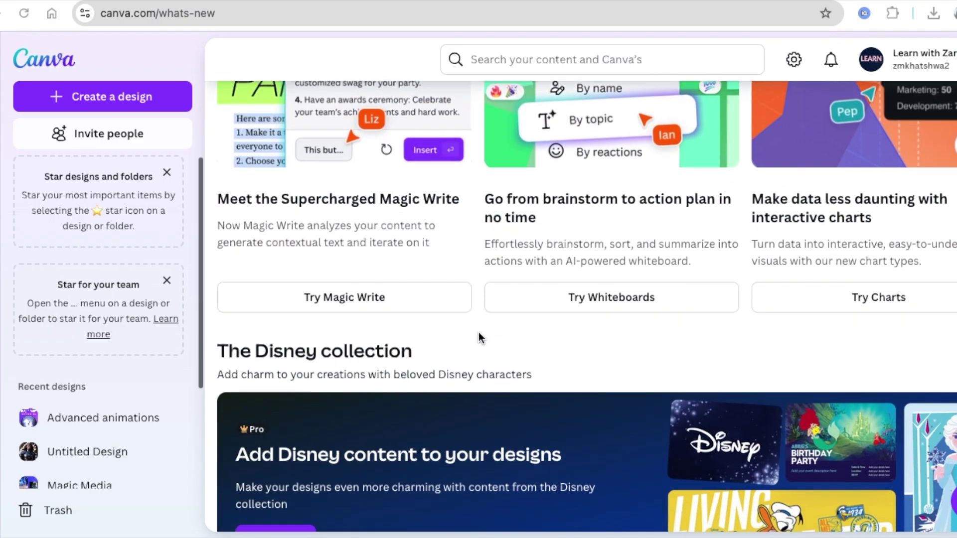
scroll(478, 332, "down", 2)
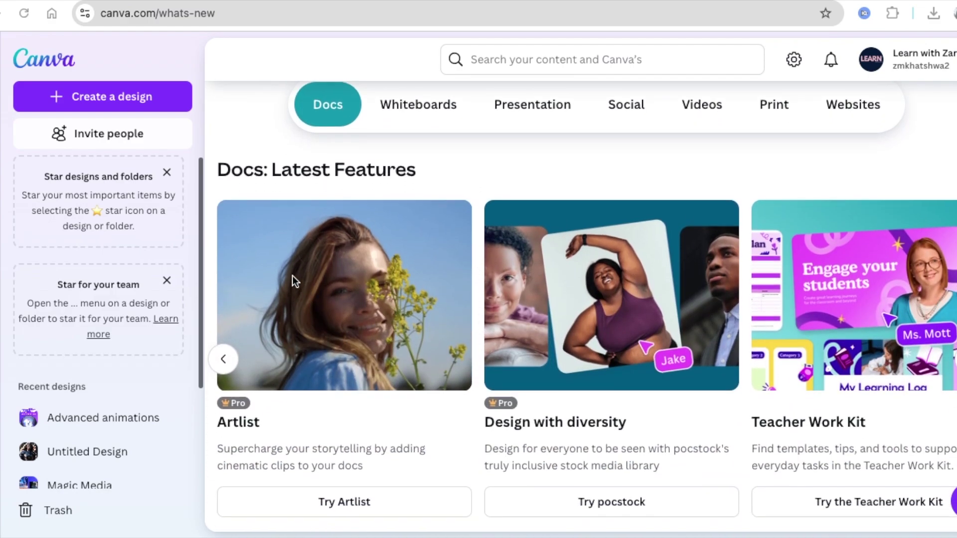
scroll(307, 343, "down", 1)
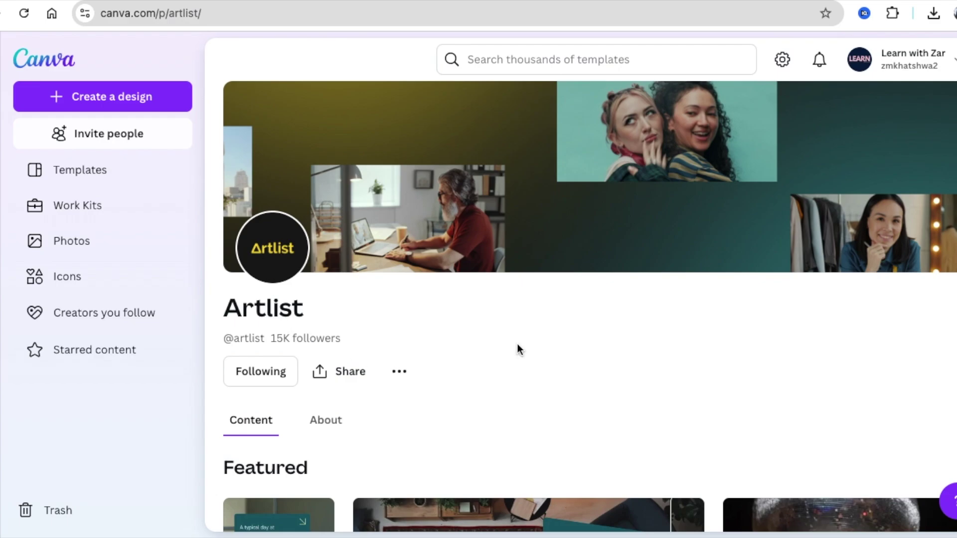
Browse Artlist's Featured, Collections and All items, then go back to What's New.
scroll(517, 349, "down", 3)
scroll(398, 379, "down", 1)
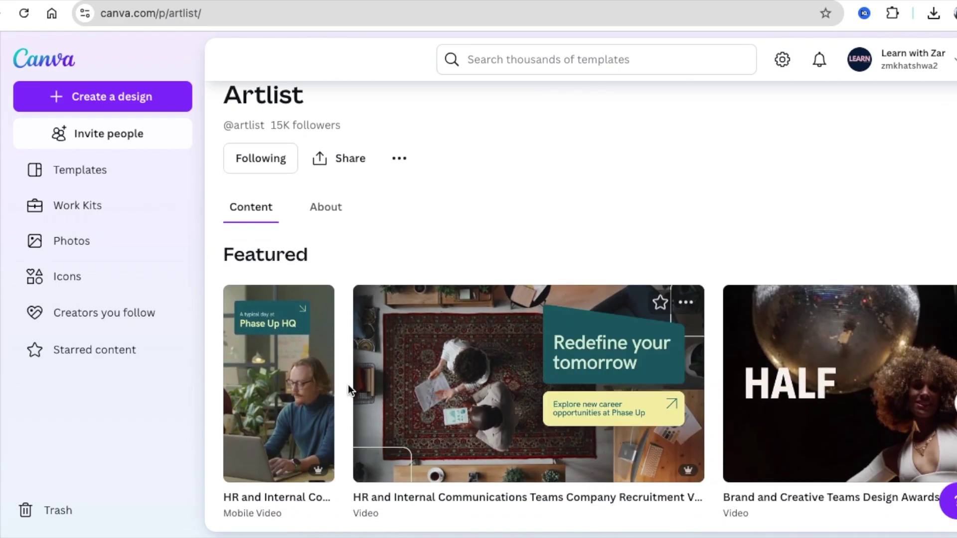
scroll(349, 305, "down", 1)
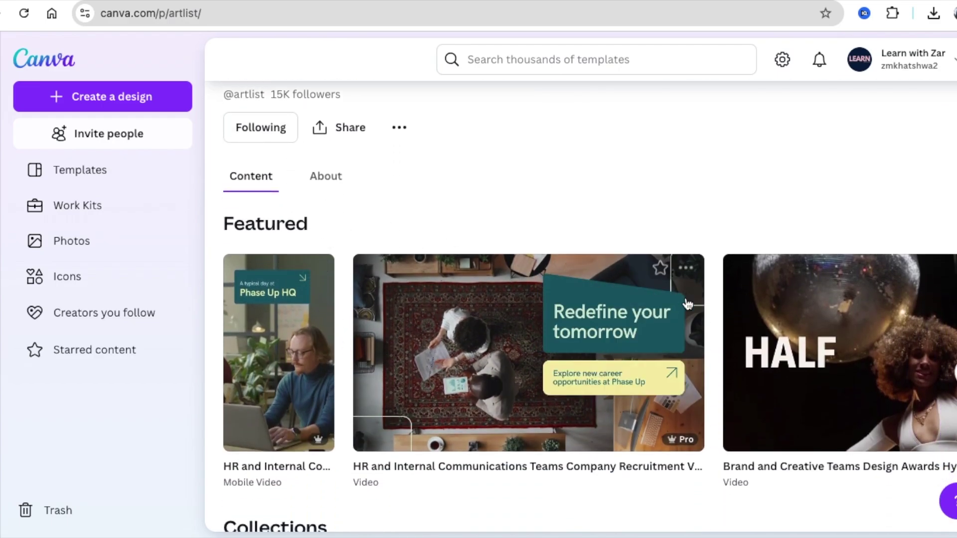
scroll(650, 450, "down", 2)
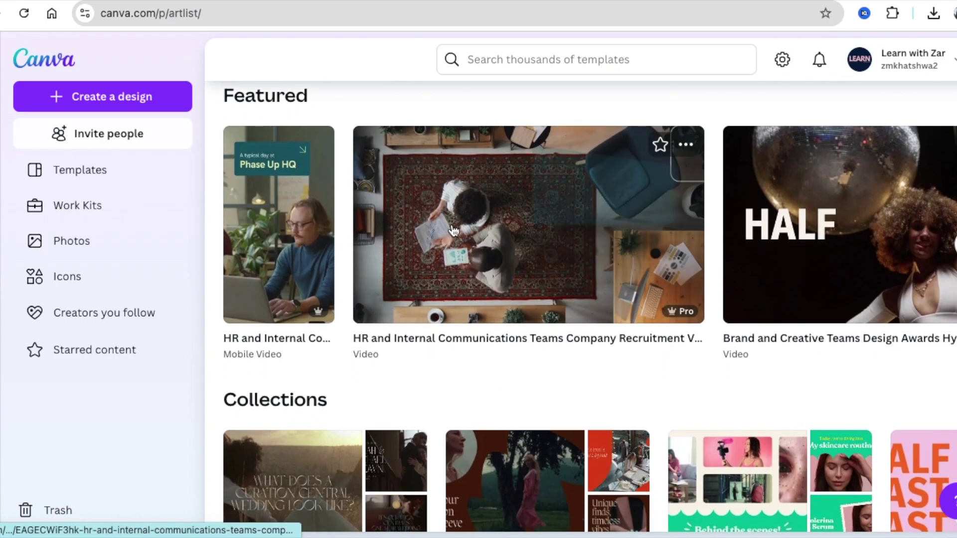
scroll(448, 249, "down", 2)
scroll(291, 348, "down", 1)
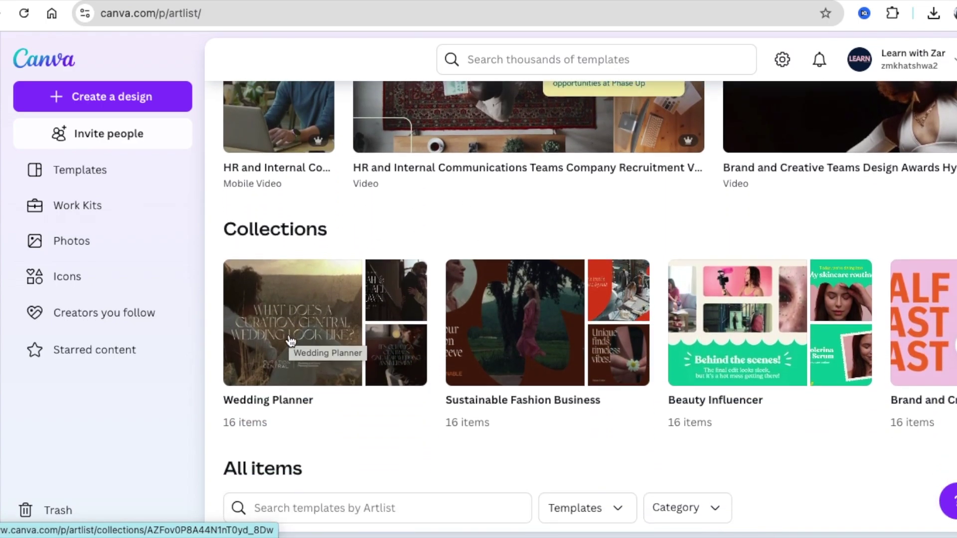
scroll(451, 292, "down", 3)
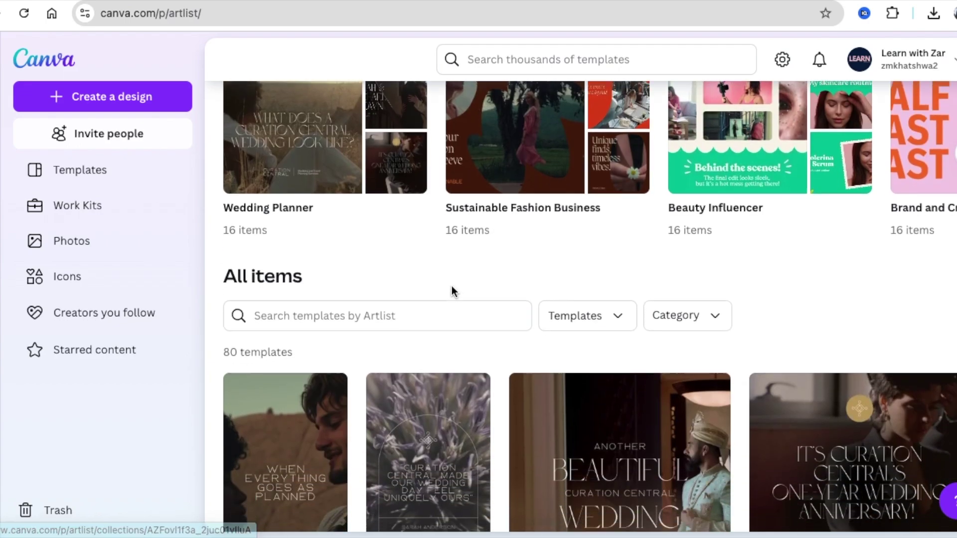
scroll(698, 353, "up", 10)
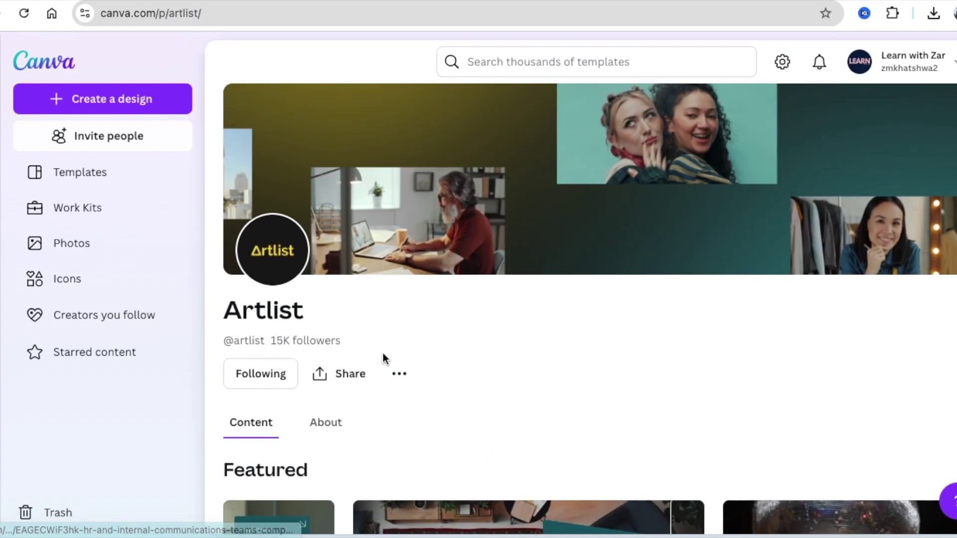
key("alt+Left")
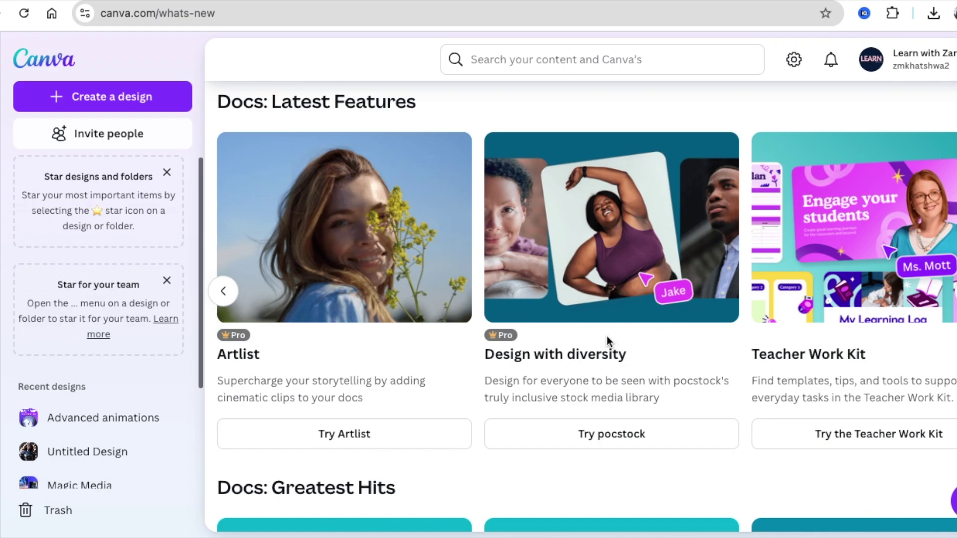
Open the pocstock creator page from the Design with diversity card.
left_click(615, 433)
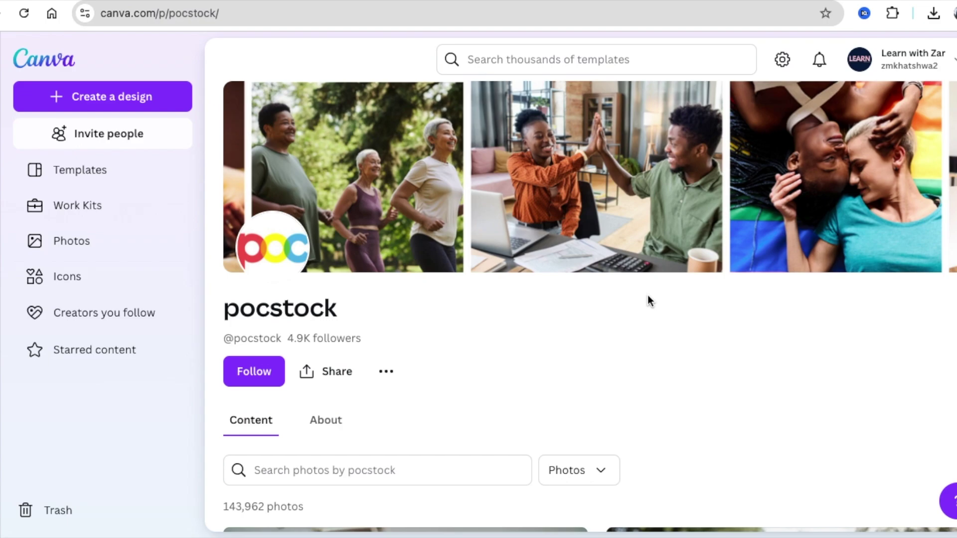
Follow pocstock and scroll down through its stock photo grid.
left_click(269, 372)
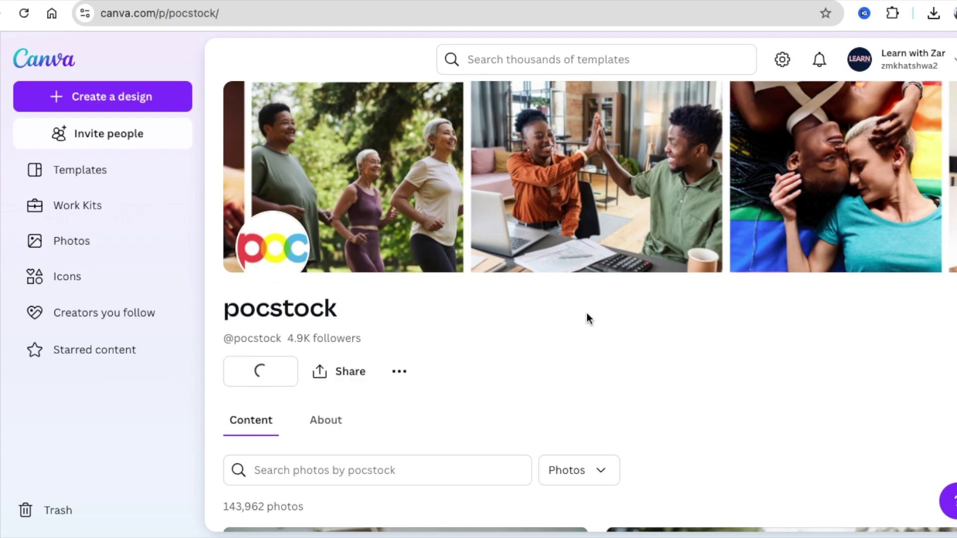
scroll(576, 318, "down", 5)
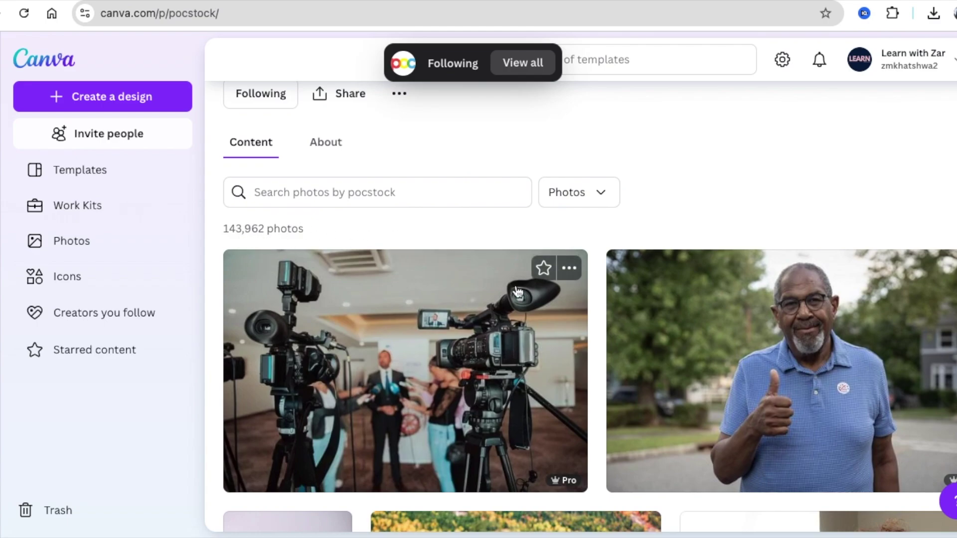
scroll(558, 412, "down", 7)
scroll(558, 413, "down", 12)
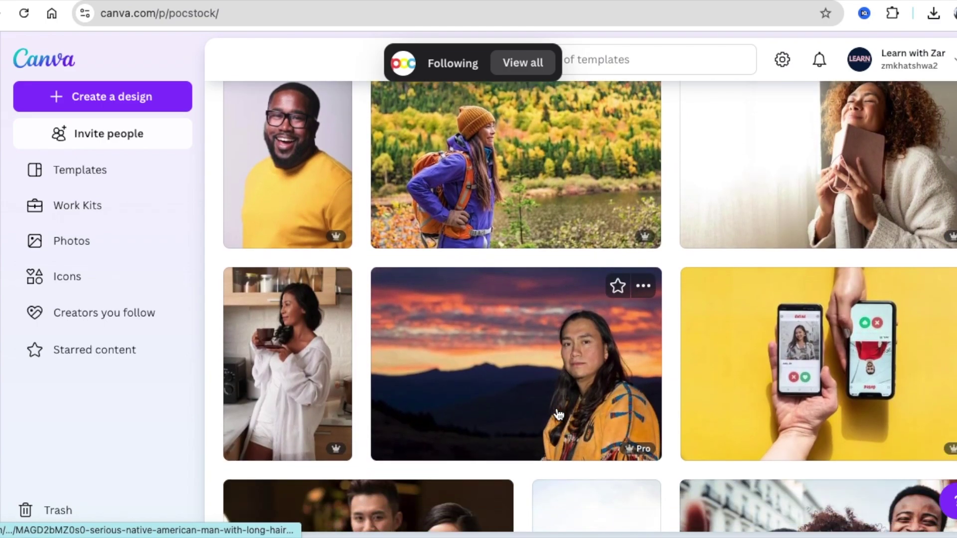
scroll(558, 412, "down", 15)
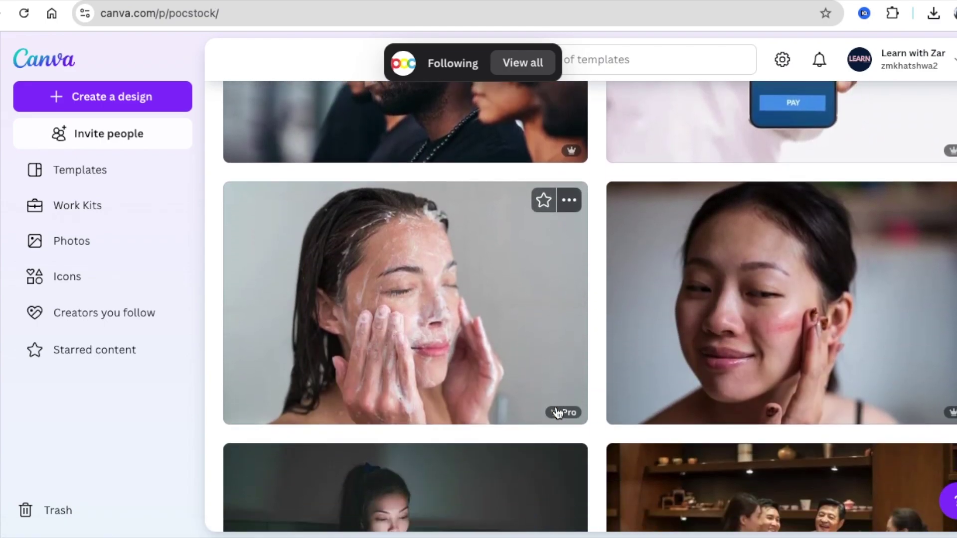
scroll(558, 412, "down", 6)
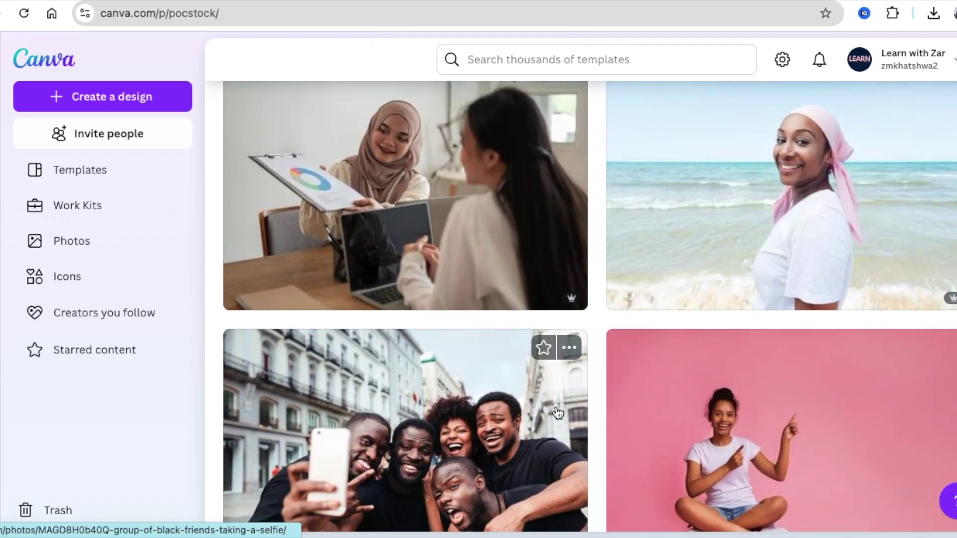
scroll(558, 413, "down", 3)
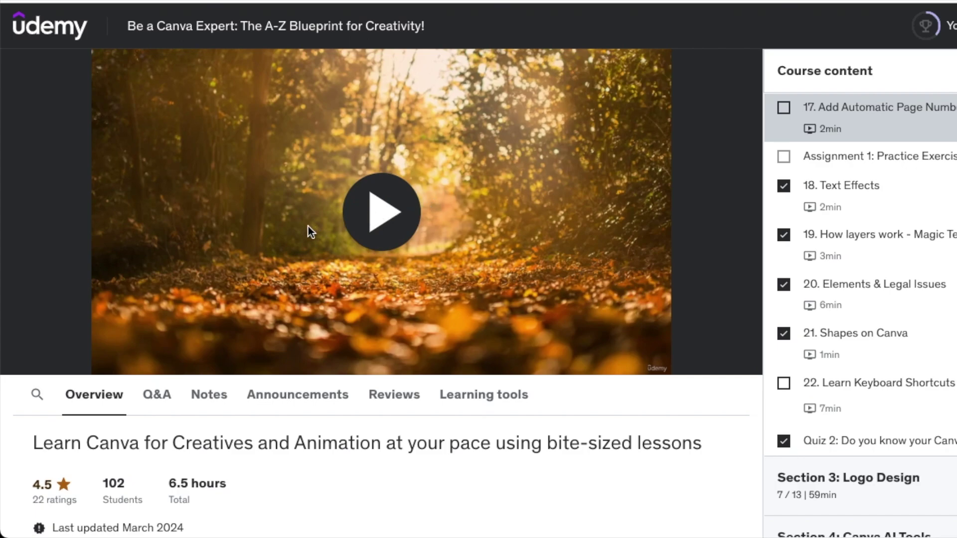
scroll(301, 260, "down", 1)
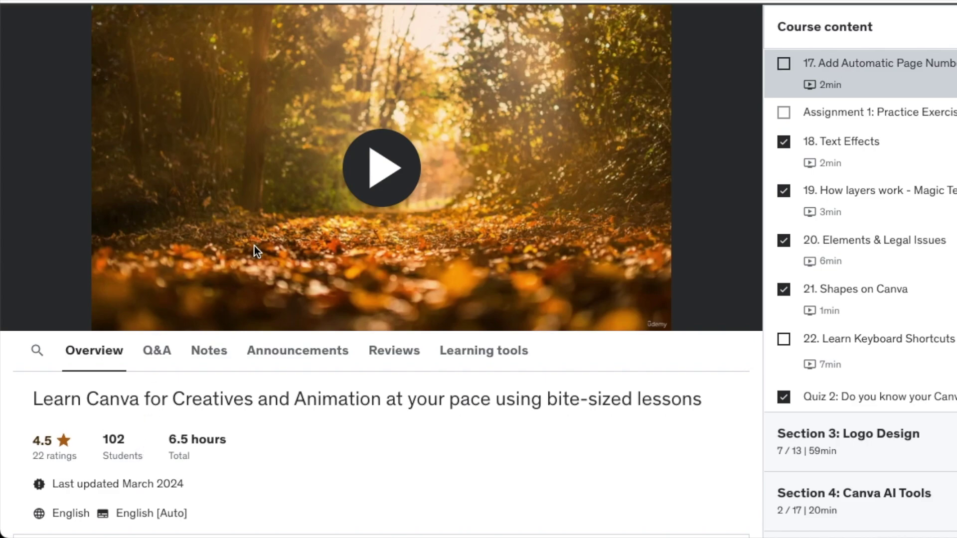
scroll(116, 396, "down", 1)
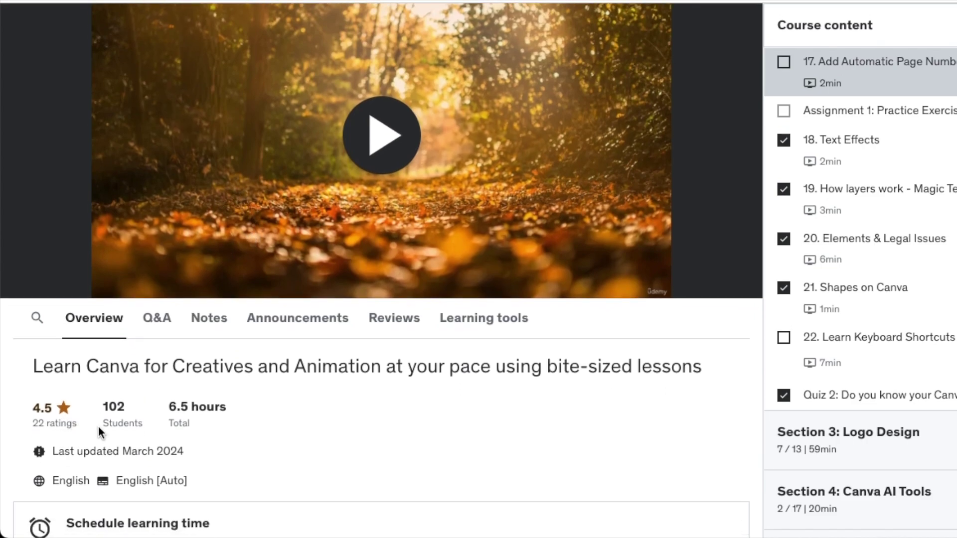
scroll(375, 222, "up", 2)
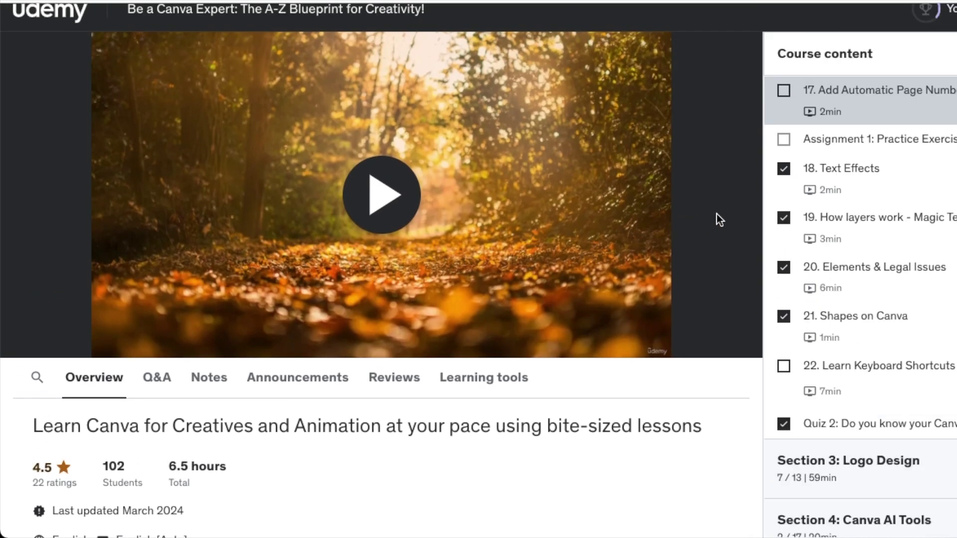
scroll(794, 199, "up", 3)
scroll(643, 251, "up", 1)
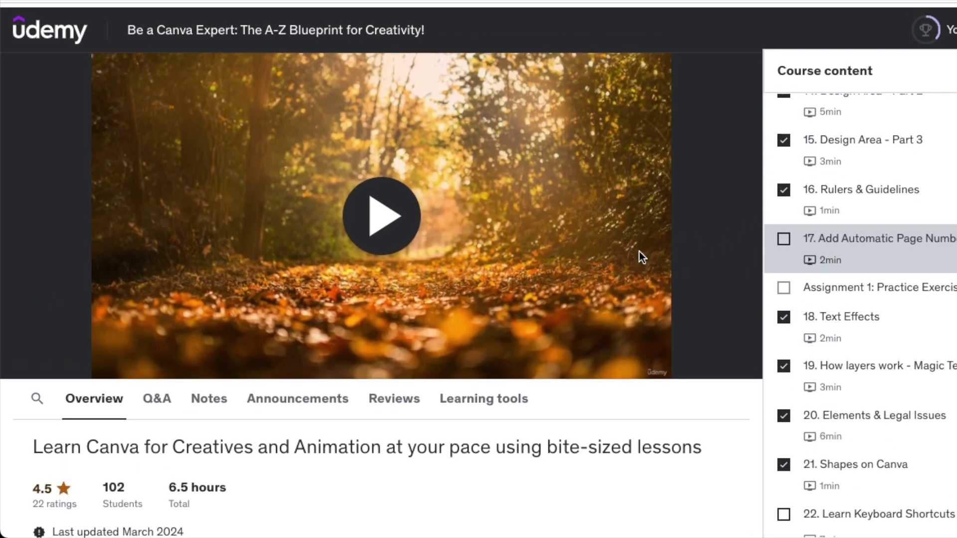